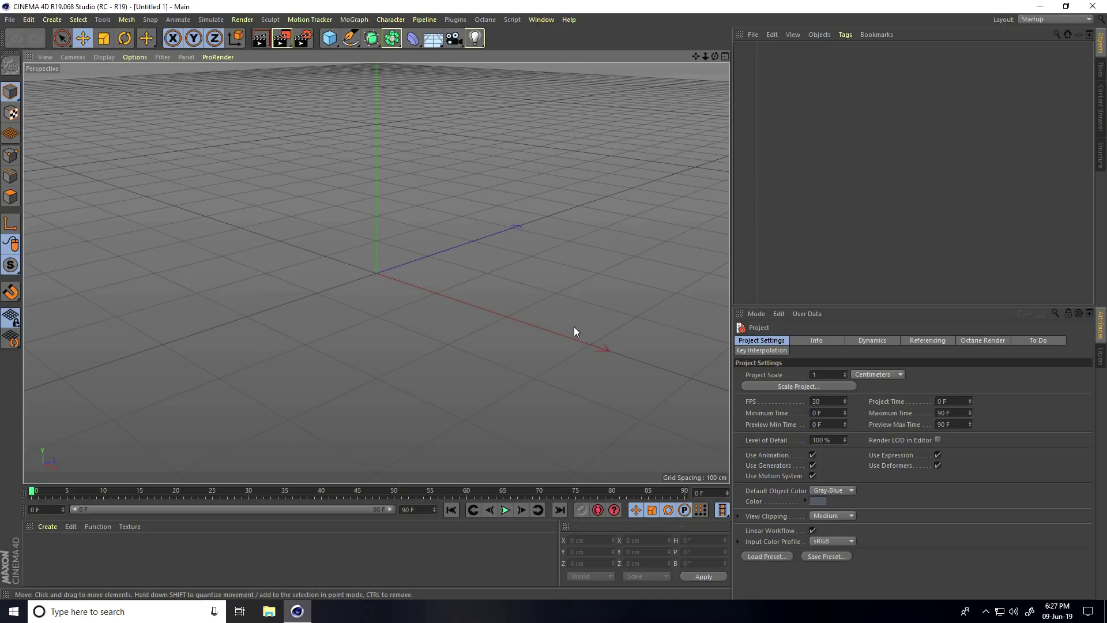
Add a sphere and display it with Gouraud Shading (Lines)
left_click(332, 42)
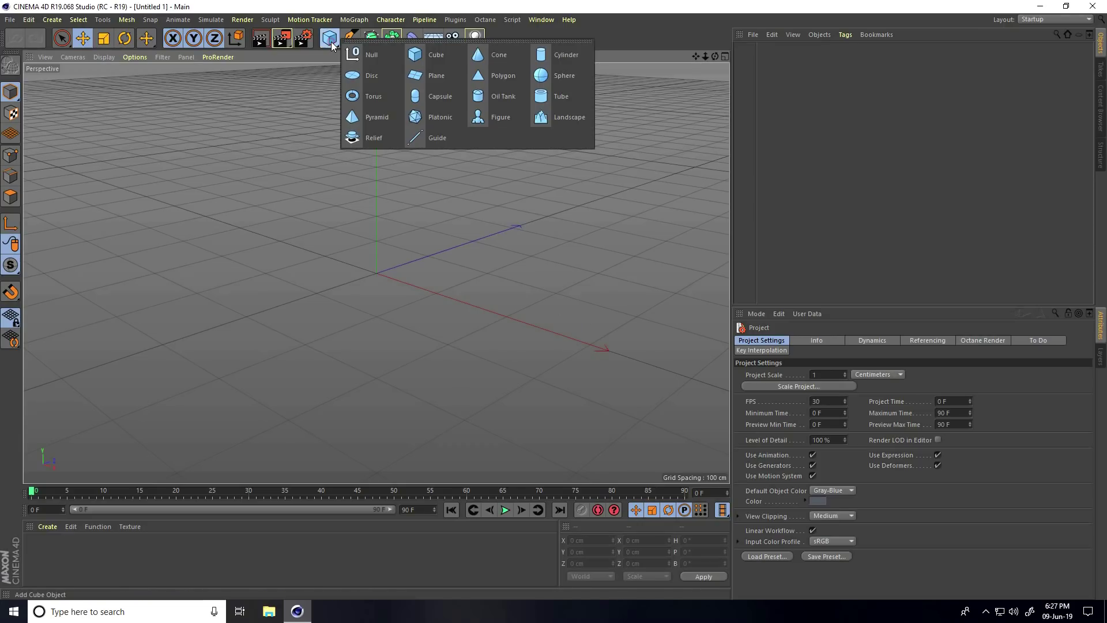
left_click(556, 79)
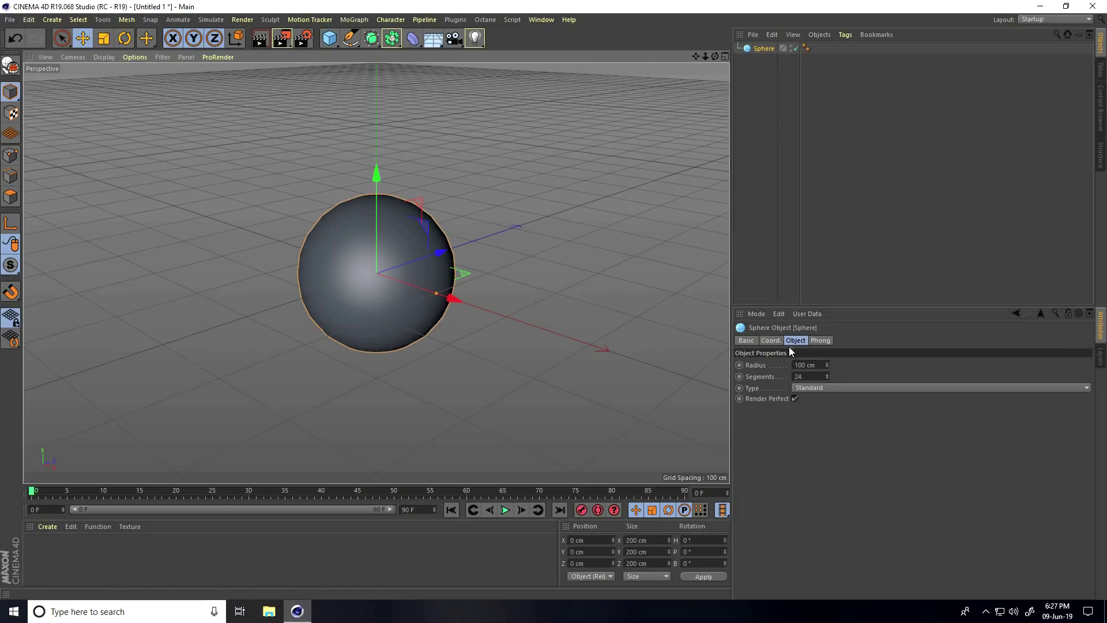
left_click(102, 56)
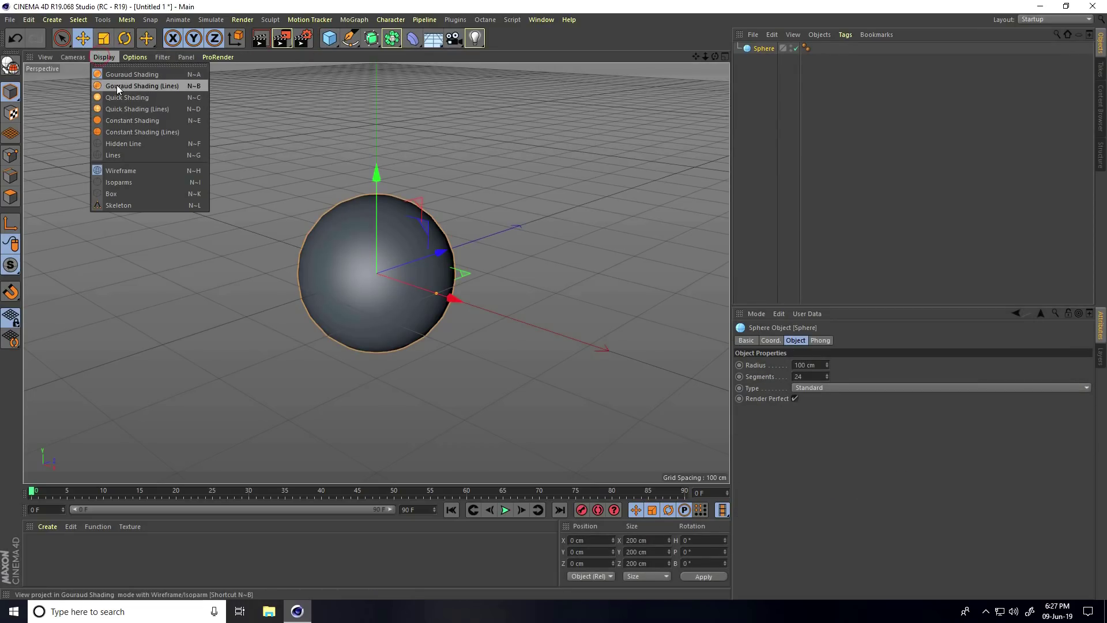
left_click(122, 86)
scroll(365, 272, "up", 3)
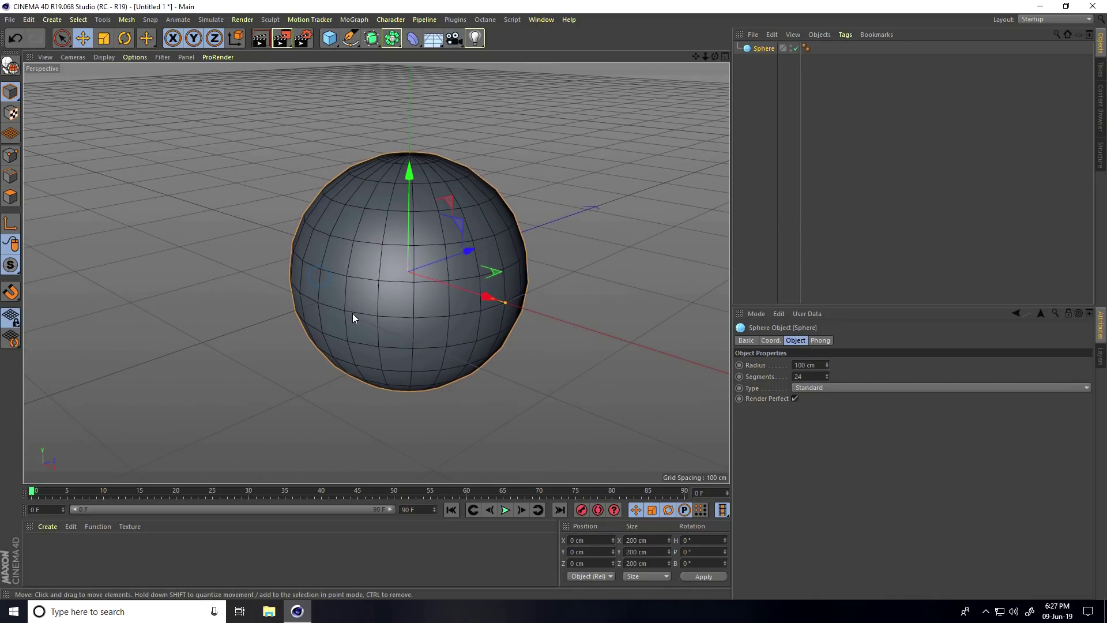
Set the sphere's segments to 30 and convert it to an editable object
double_click(812, 377)
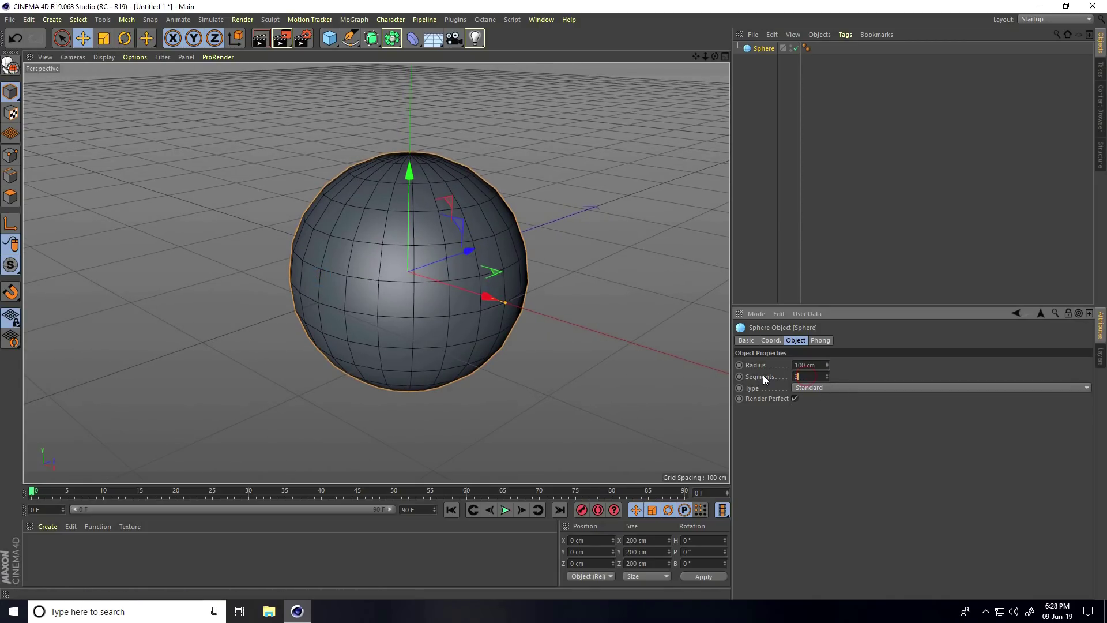
type("0")
key("Return")
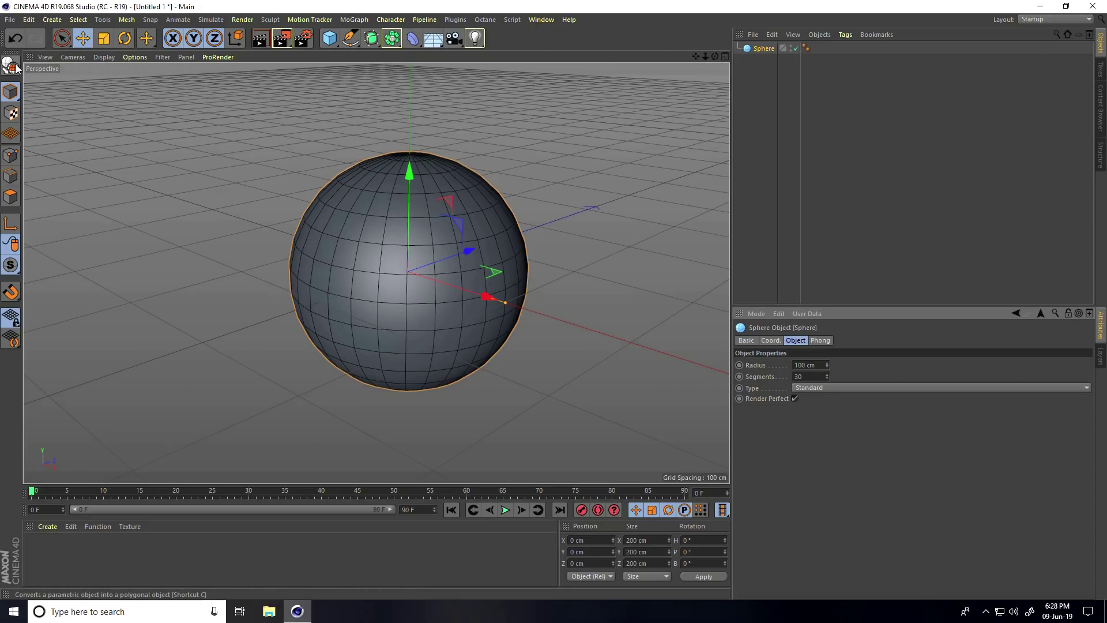
key("c")
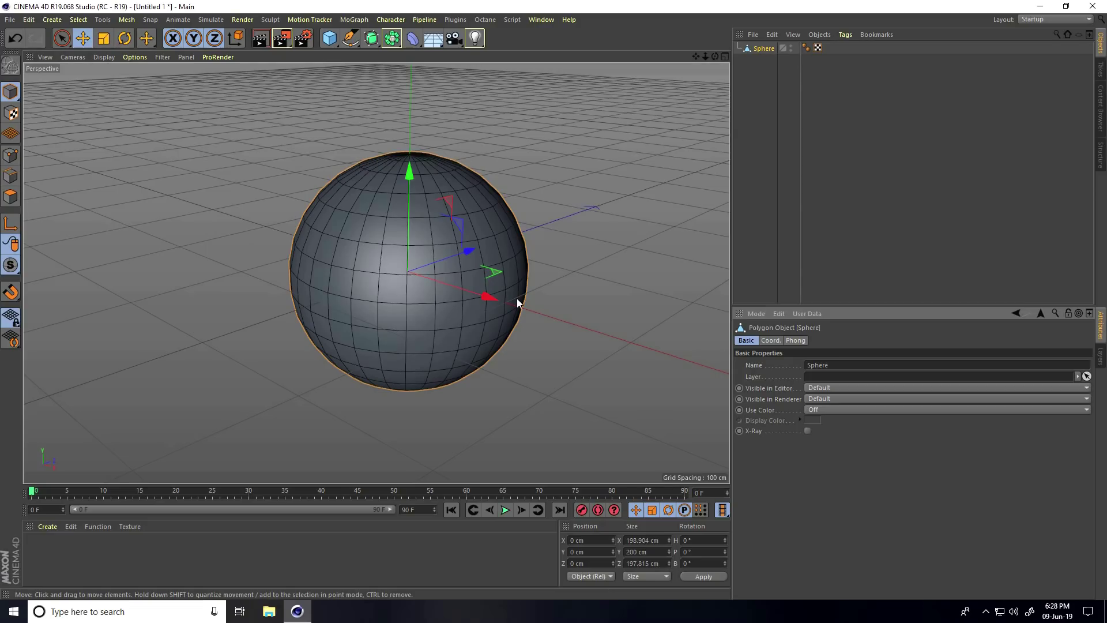
Switch to Rectangle Selection in Polygons mode
left_click_drag(61, 39, 90, 76)
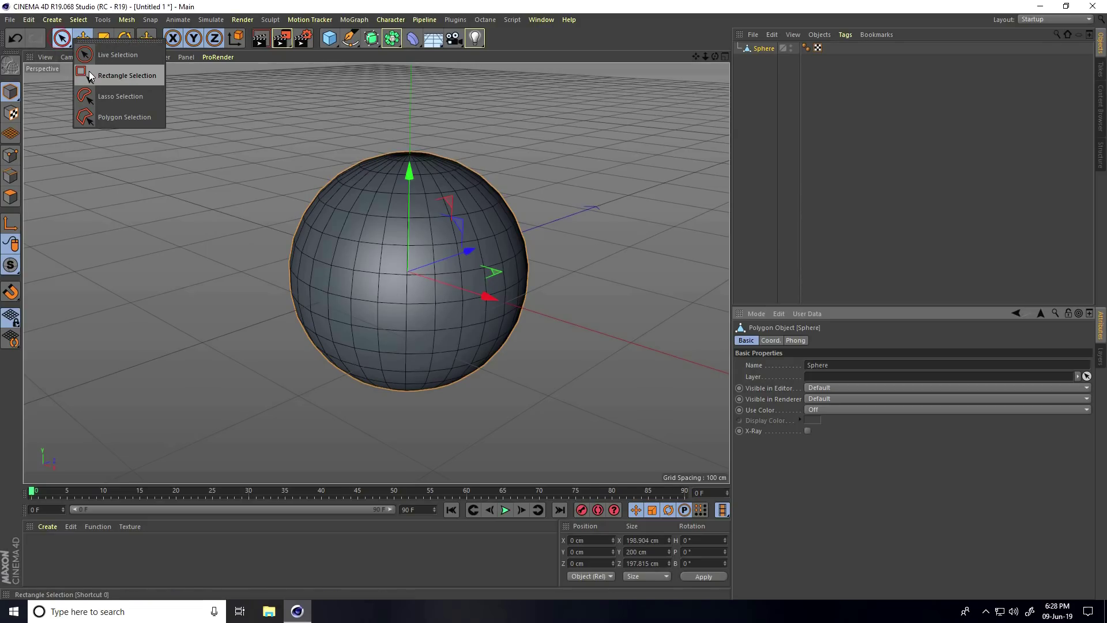
left_click(148, 75)
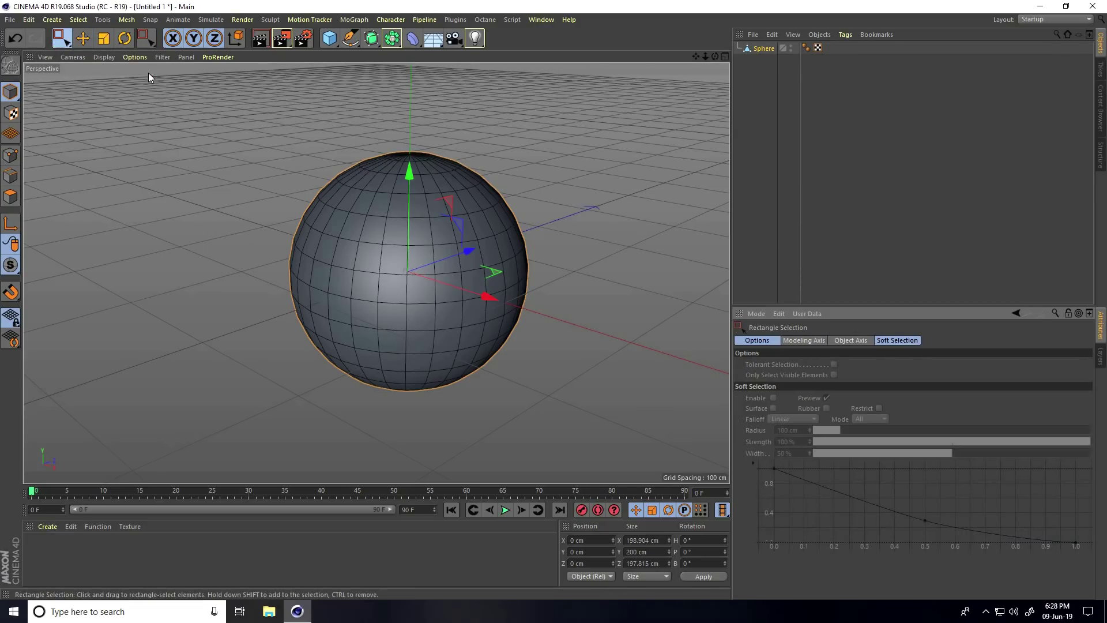
left_click(12, 197)
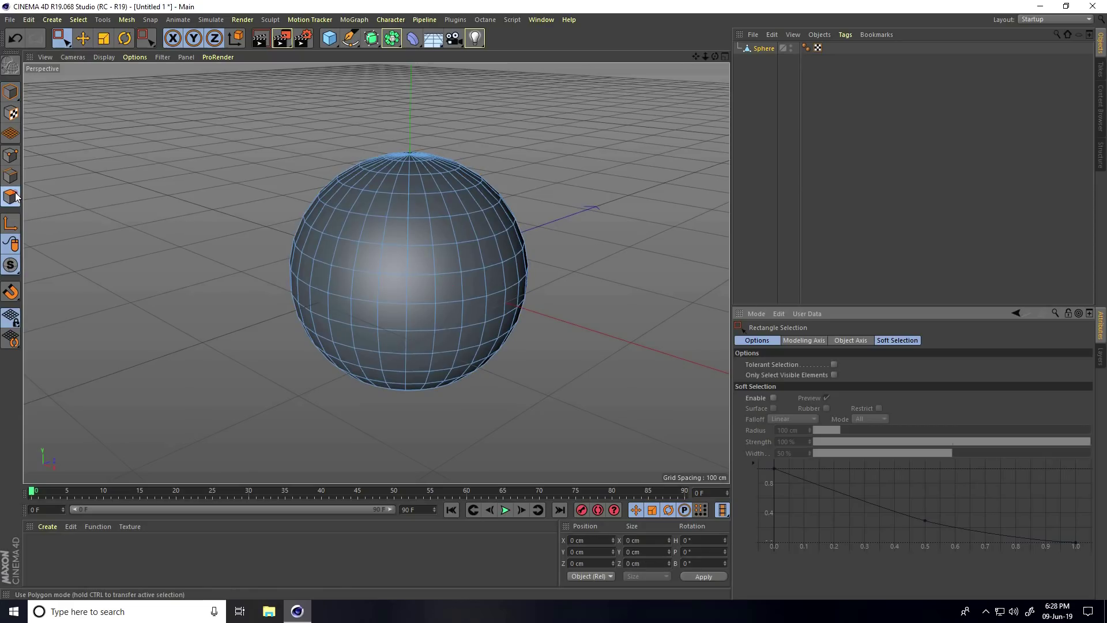
In the Front view, box-select the sphere's lower-half polygons, then return to Perspective
middle_click(277, 318)
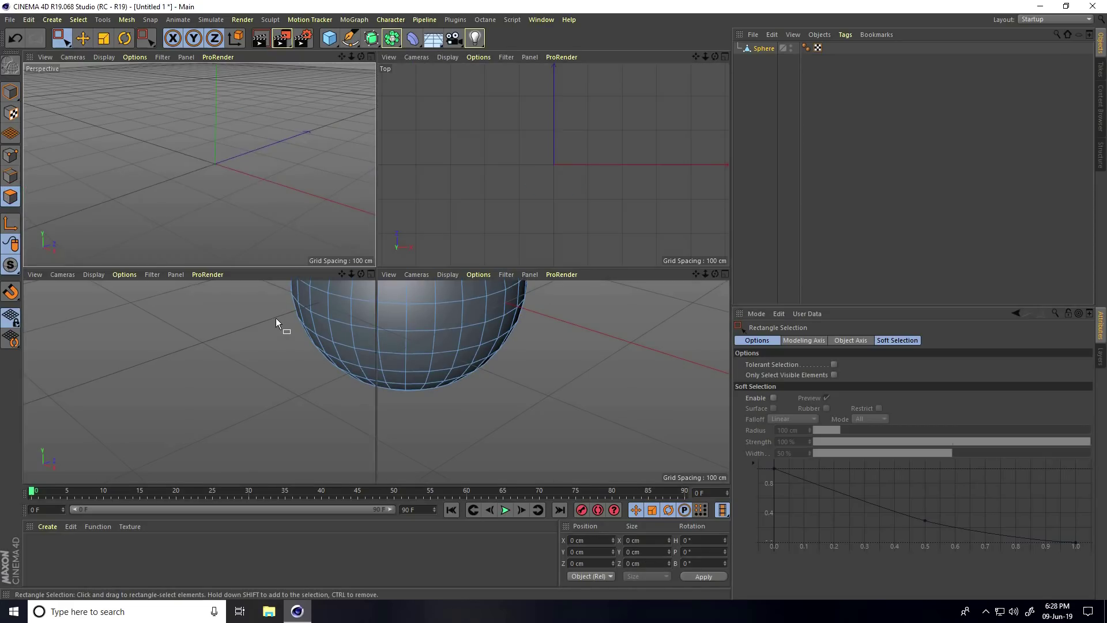
middle_click(398, 289)
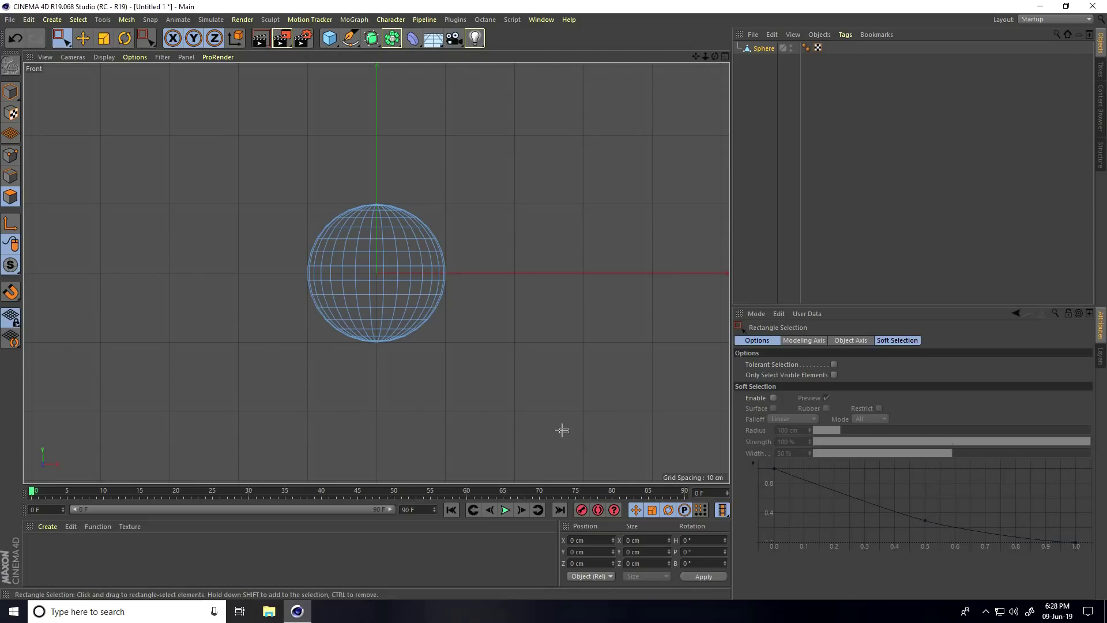
left_click_drag(569, 432, 277, 262)
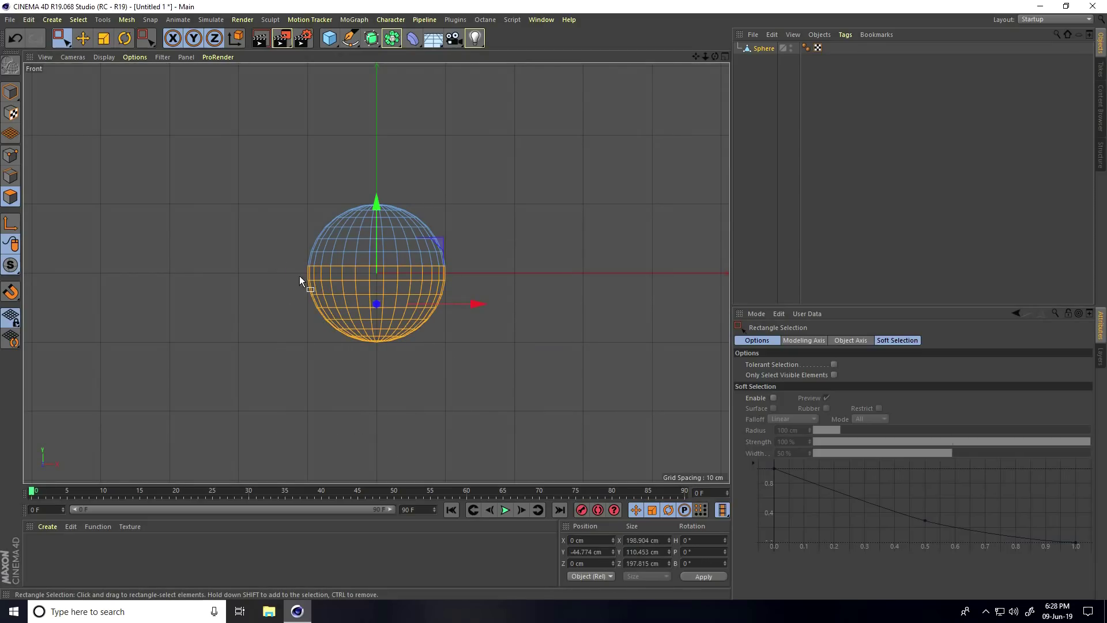
scroll(338, 247, "up", 3)
left_click_drag(550, 407, 262, 295)
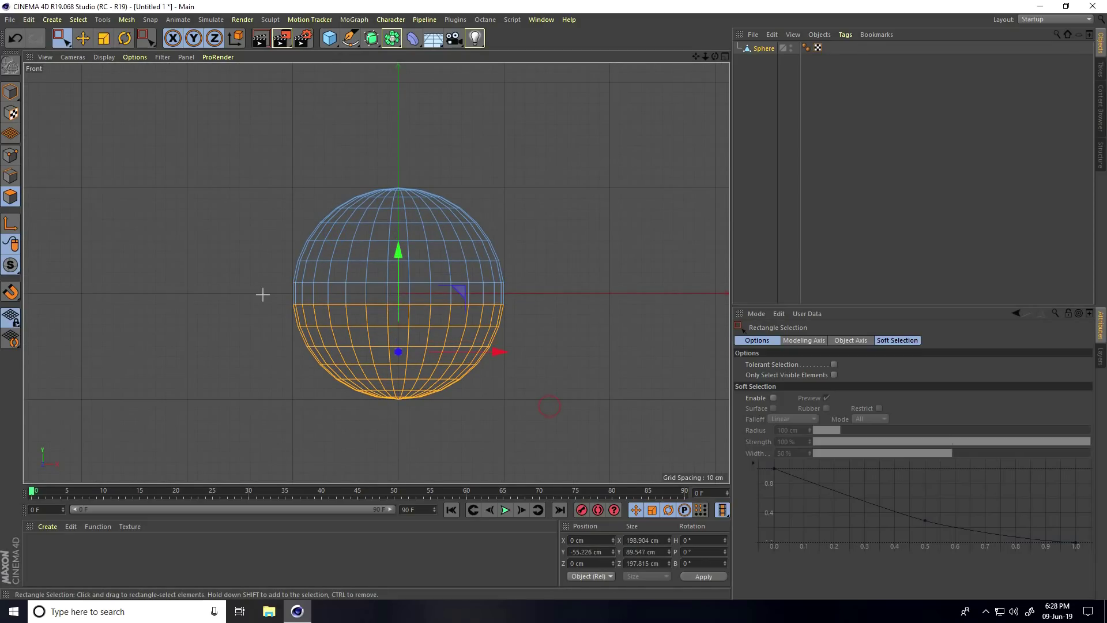
middle_click(293, 350)
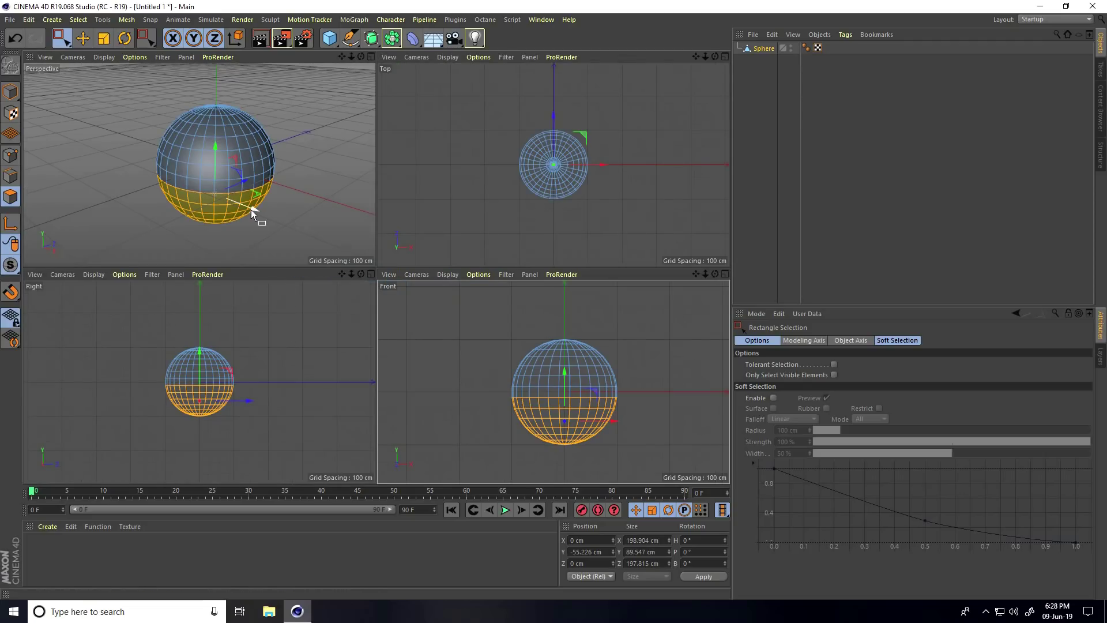
middle_click(251, 210)
scroll(274, 293, "down", 2)
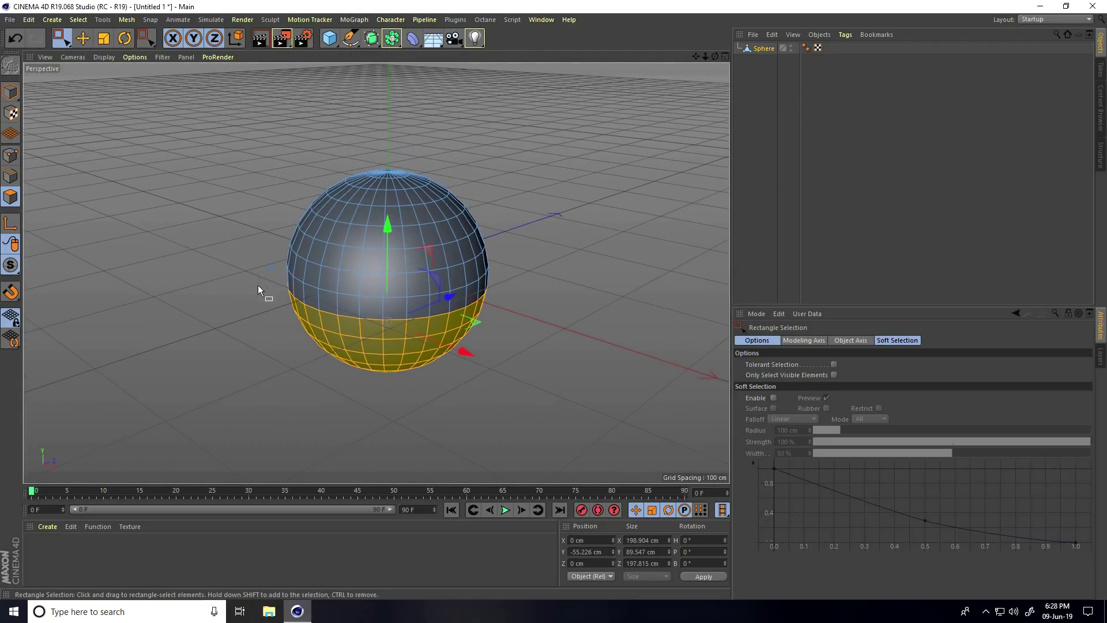
Matrix Extrude the lower-half polygons into curling strips, then edit Move Z toward 10 cm
right_click(510, 282)
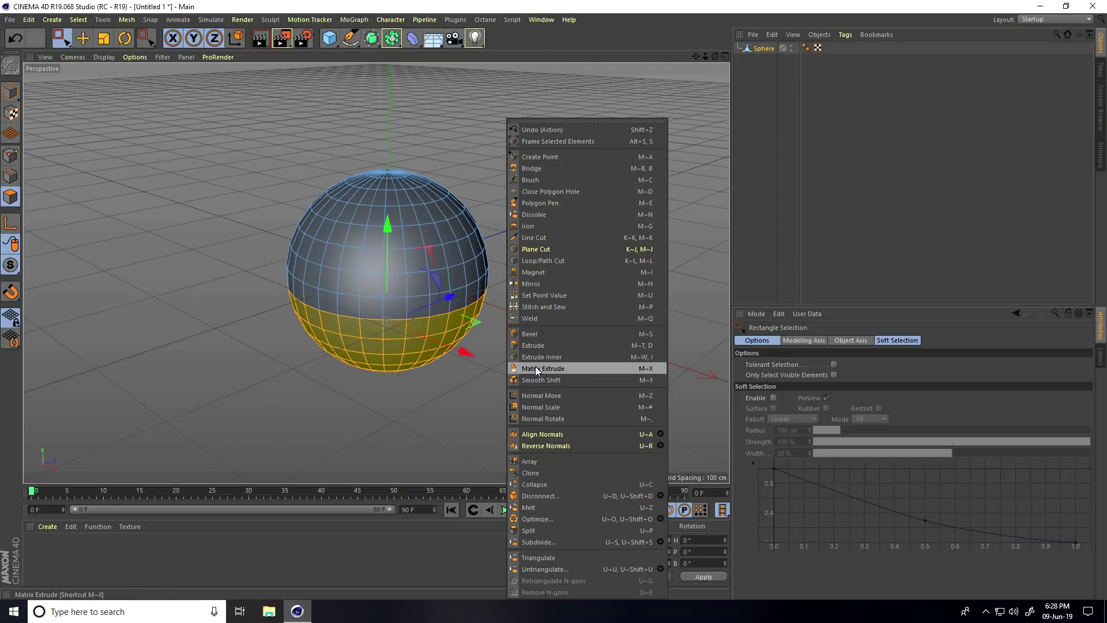
left_click(578, 368)
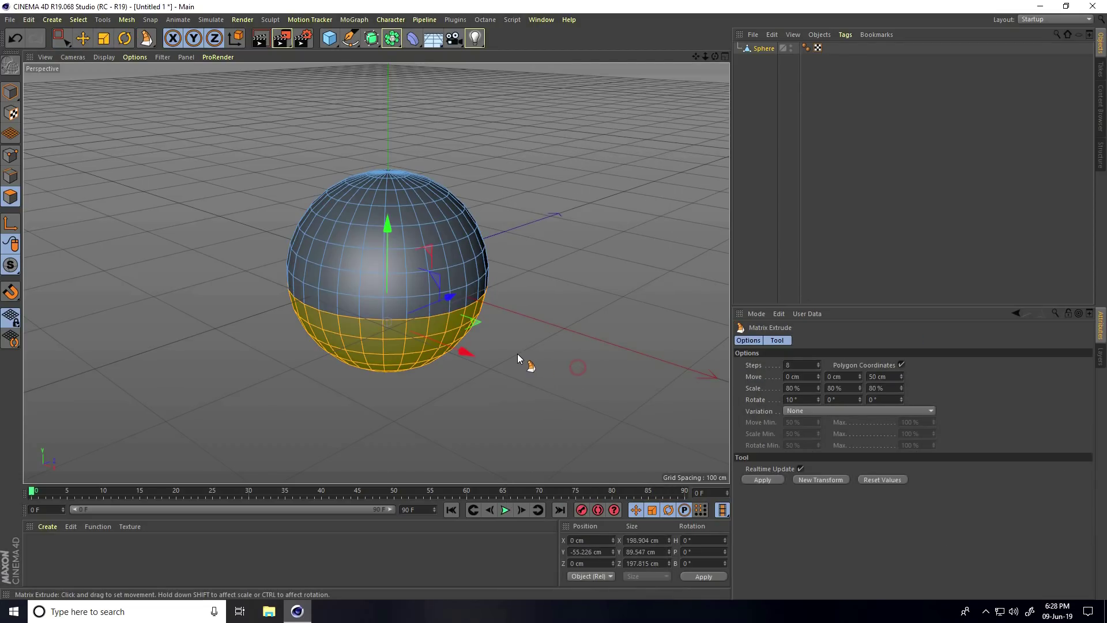
mouse_move(517, 354)
left_mouse_down()
mouse_move(554, 303)
mouse_move(435, 301)
mouse_move(469, 266)
mouse_move(557, 289)
mouse_move(488, 332)
left_mouse_up()
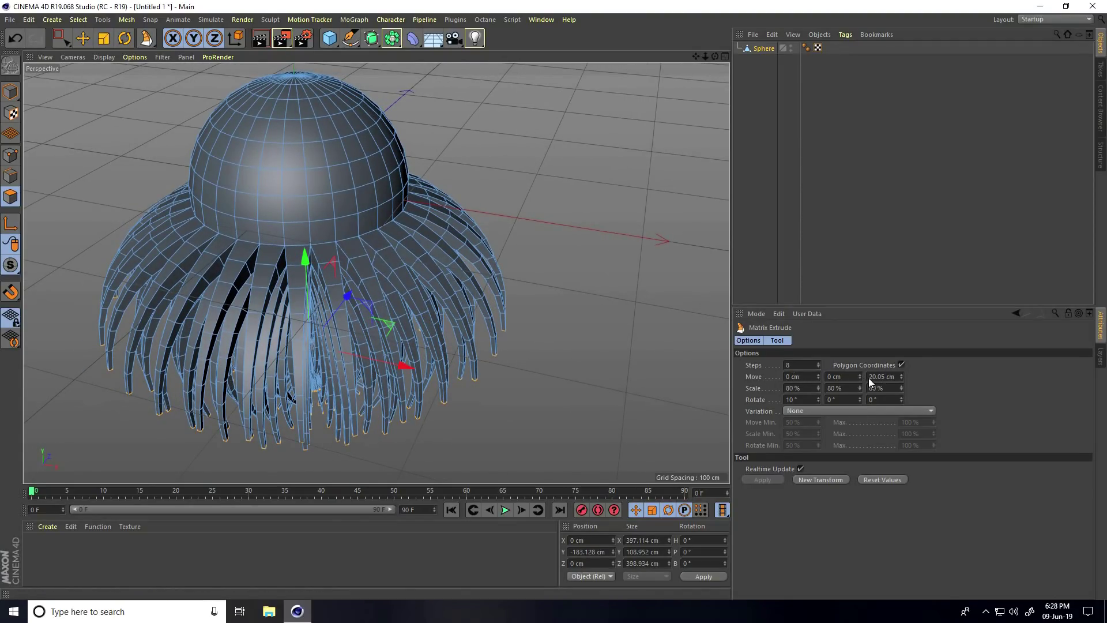
left_click(881, 377)
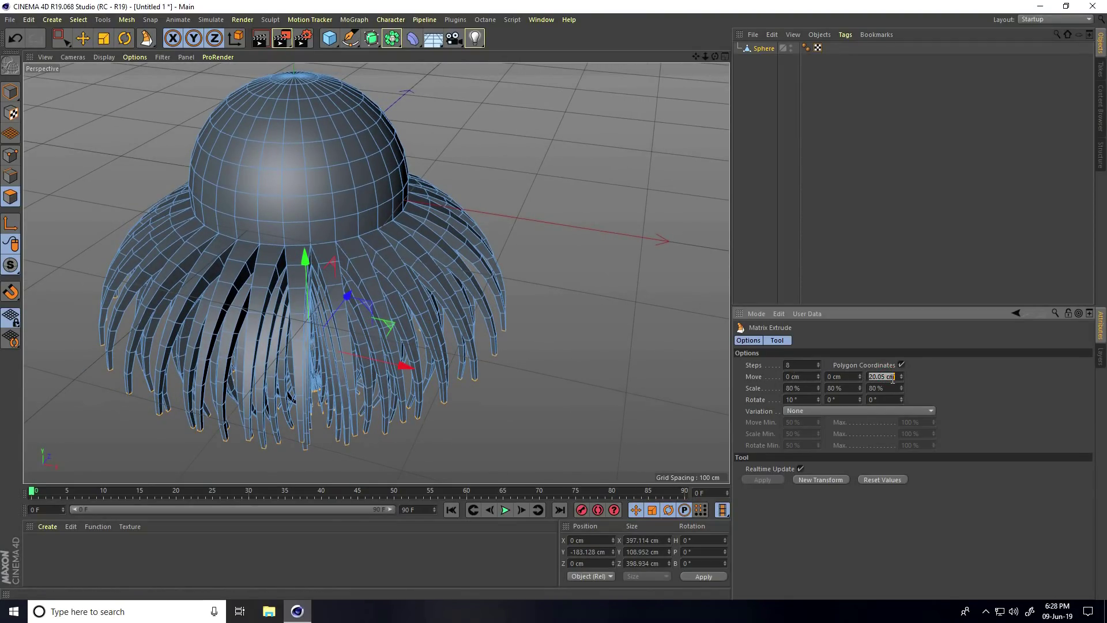
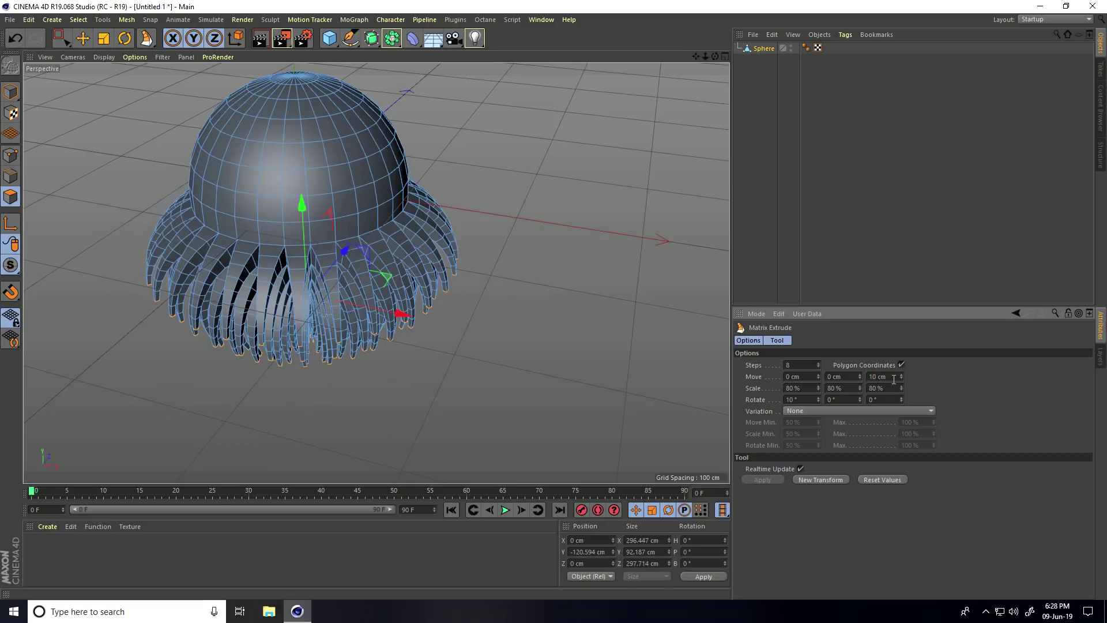
Lengthen the matrix extrusion to Move Z 20 cm with 10 steps and inspect the curled strips
left_click(895, 377)
type("20")
key("Return")
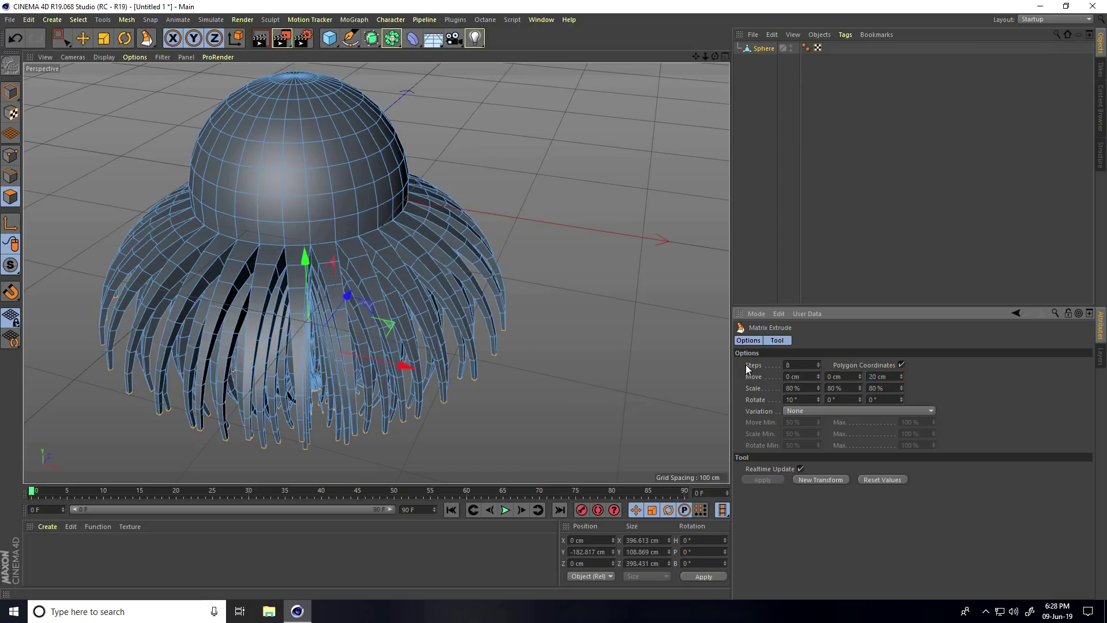
left_click(818, 363)
left_click(819, 363)
mouse_move(712, 362)
left_mouse_down("alt")
mouse_move(285, 273)
mouse_move(481, 216)
mouse_move(562, 271)
mouse_move(485, 298)
mouse_move(487, 314)
left_mouse_up("alt")
mouse_move(353, 300)
left_mouse_down("alt")
mouse_move(361, 329)
mouse_move(340, 330)
mouse_move(365, 263)
left_mouse_up("alt")
scroll(301, 405, "up", 5)
mouse_move(347, 396)
left_mouse_down("alt")
mouse_move(339, 321)
mouse_move(376, 270)
mouse_move(453, 255)
left_mouse_up("alt")
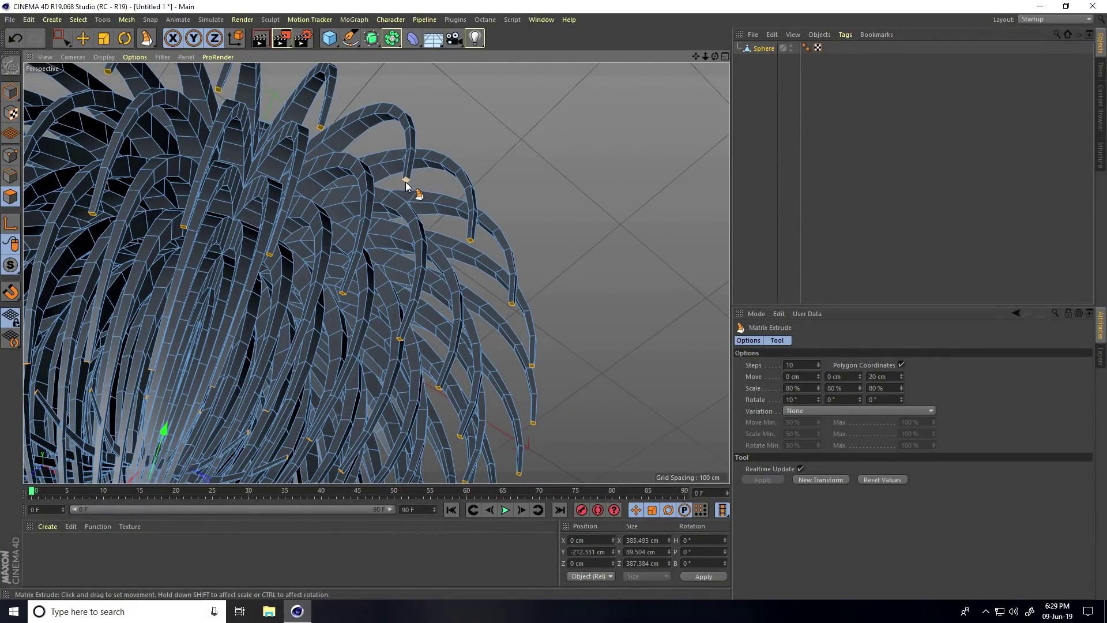
Add a Hair object that grows guide strands from the sphere
left_click(206, 24)
mouse_move(221, 91)
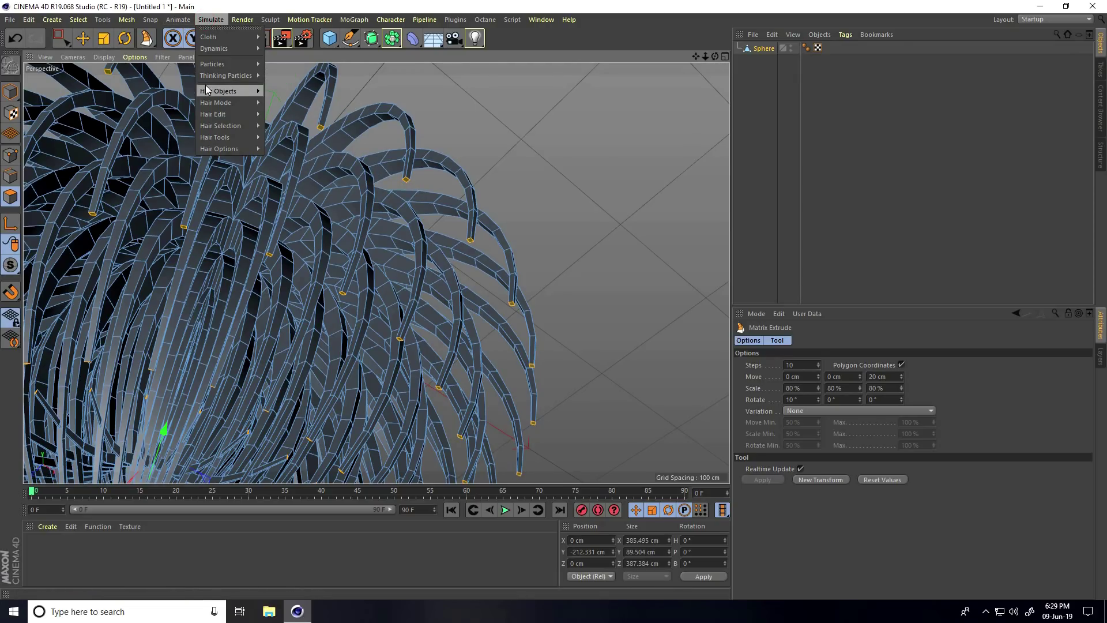
left_click(298, 96)
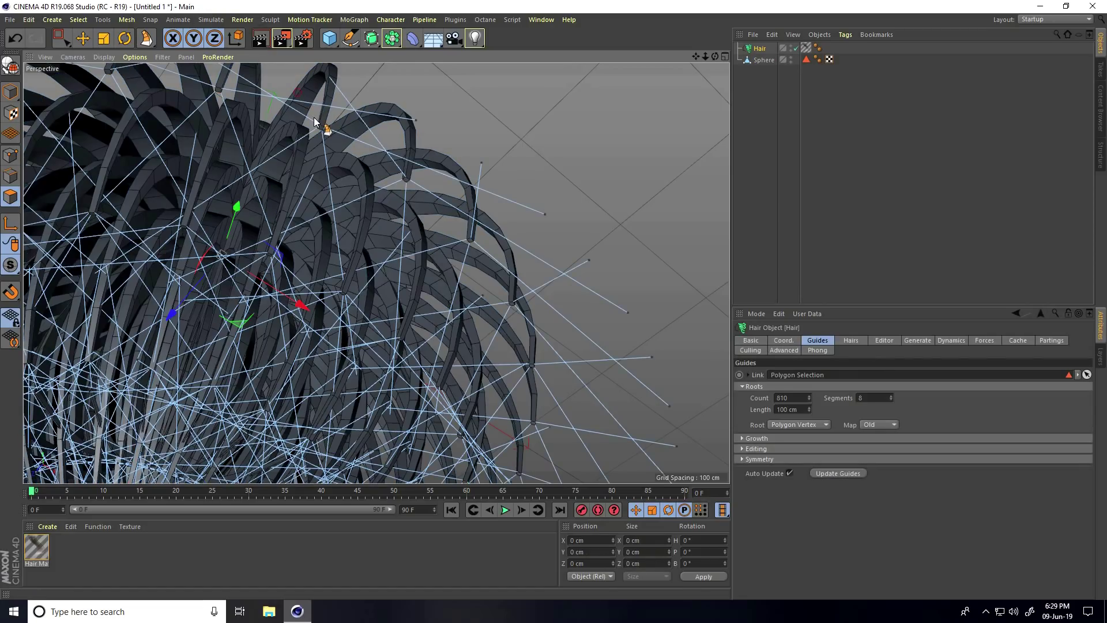
left_click(10, 90)
left_click(83, 38)
mouse_move(592, 124)
left_mouse_down("alt")
mouse_move(414, 348)
mouse_move(420, 321)
left_mouse_up("alt")
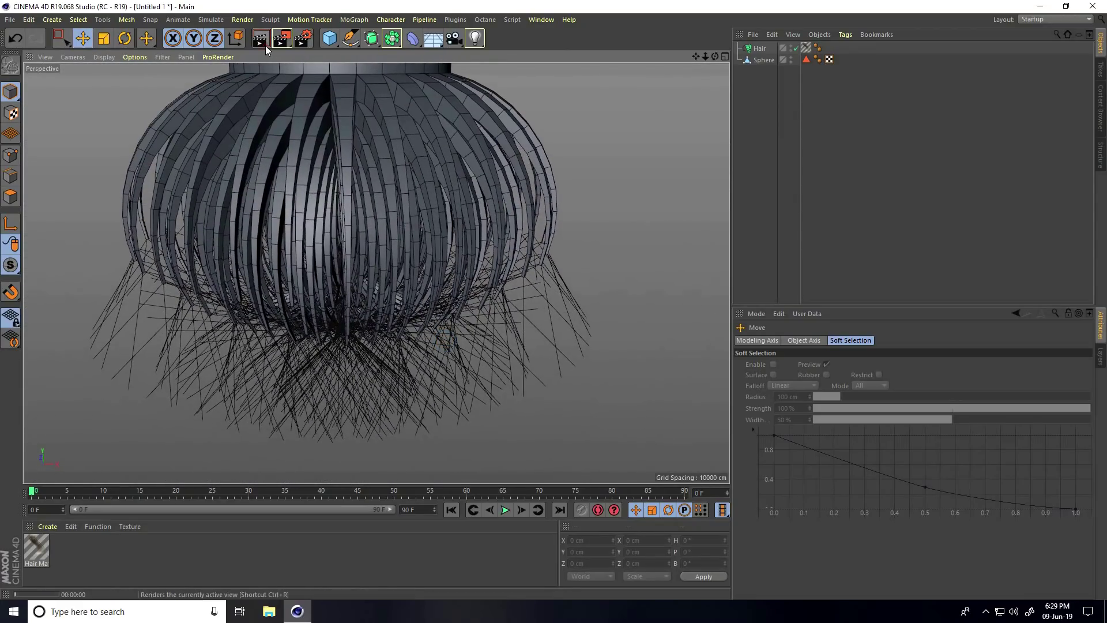
Preview the hair in Render View from a few close angles
left_click(265, 45)
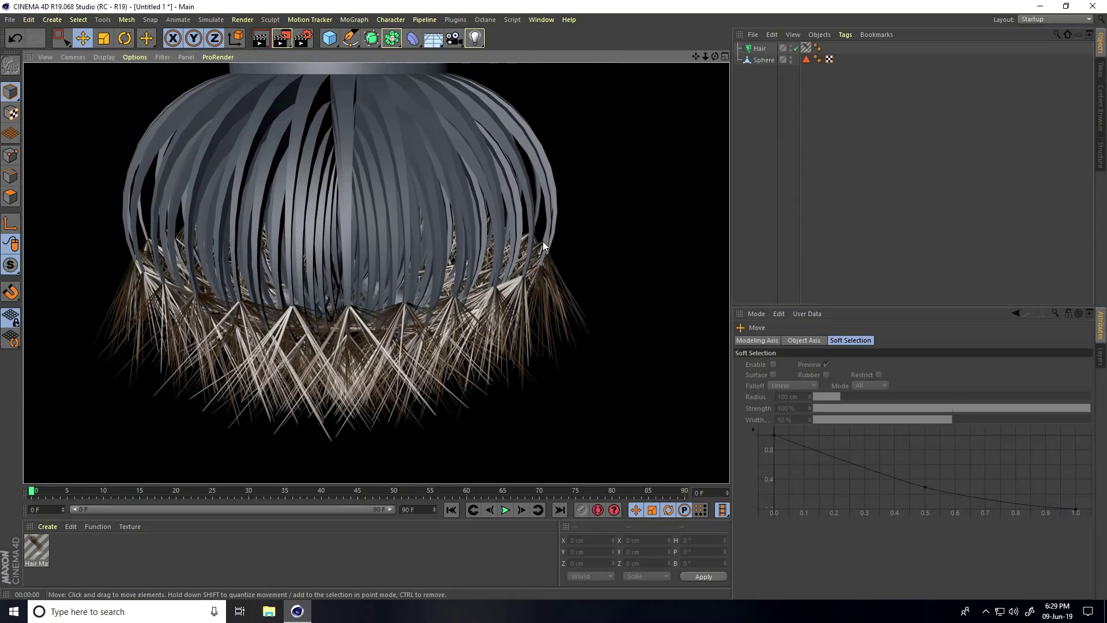
left_click_drag(543, 241, 285, 342, "alt")
scroll(284, 343, "up", 5)
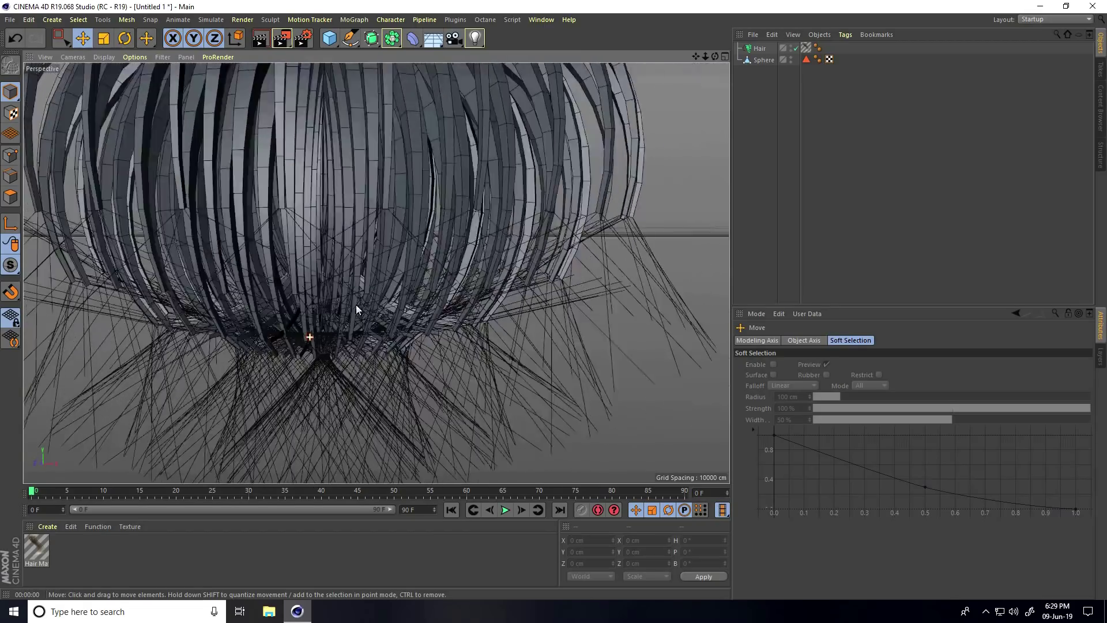
mouse_move(356, 304)
left_mouse_down("alt")
mouse_move(432, 264)
mouse_move(444, 278)
left_mouse_up("alt")
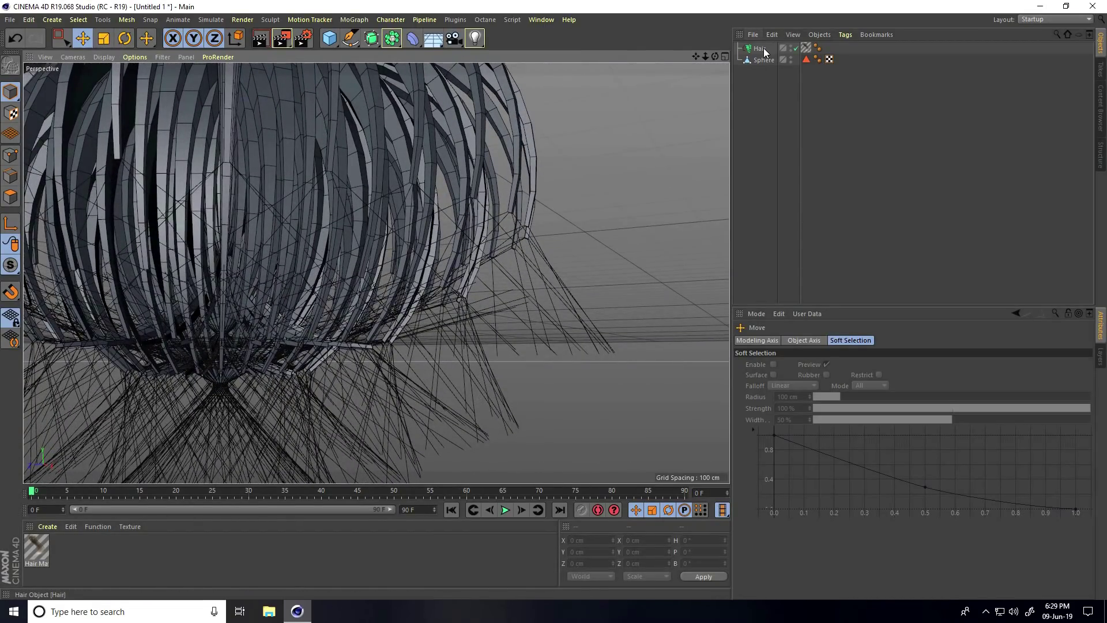
Set the Hair object's Generate Type to Circle
left_click(760, 48)
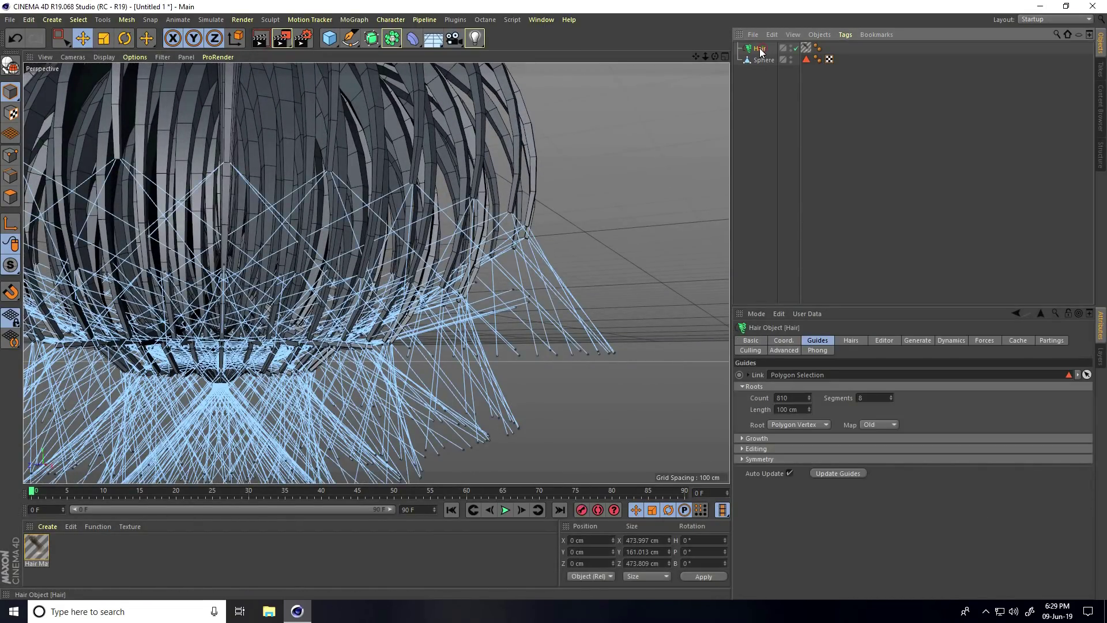
left_click(916, 340)
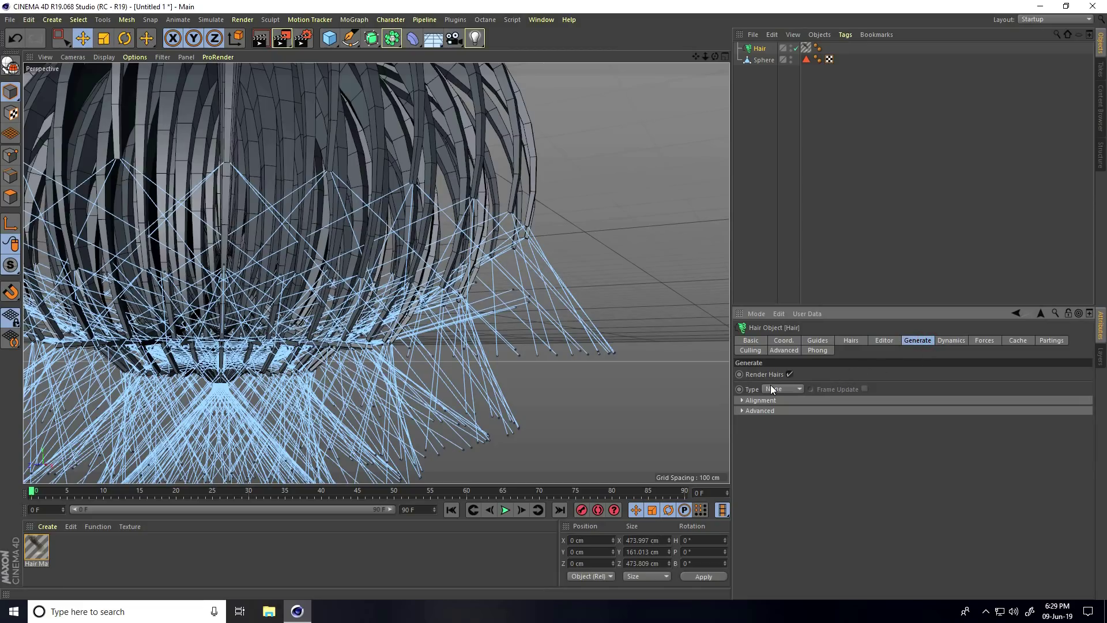
left_click(798, 390)
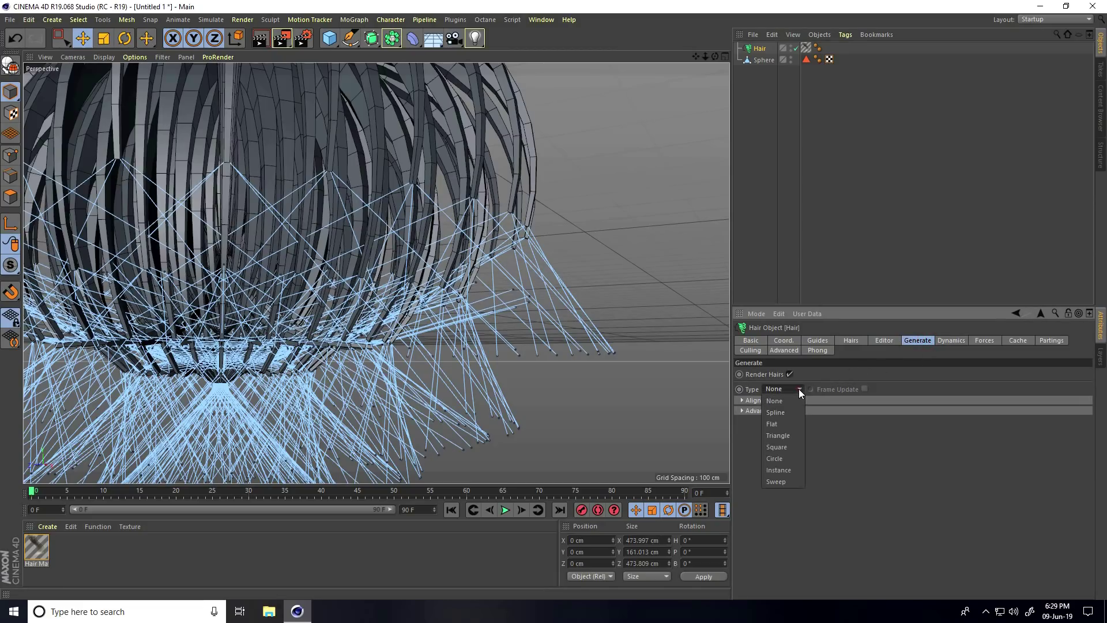
left_click(779, 456)
scroll(466, 163, "up", 3)
scroll(467, 162, "up", 3)
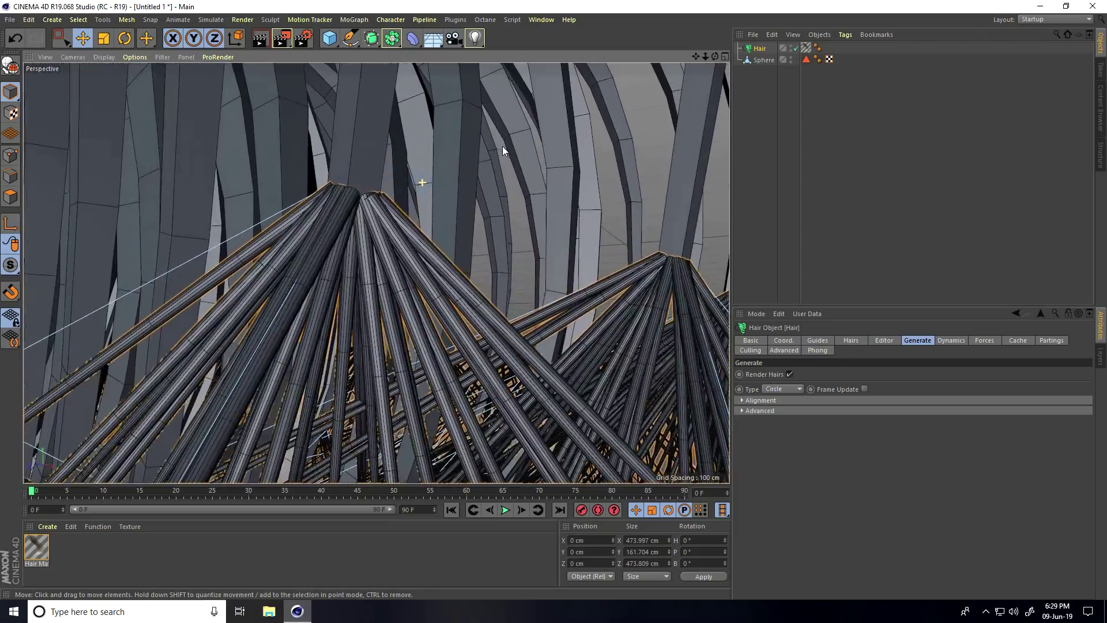
scroll(399, 237, "up", 3)
mouse_move(454, 245)
left_mouse_down("alt")
mouse_move(317, 243)
mouse_move(338, 250)
left_mouse_up("alt")
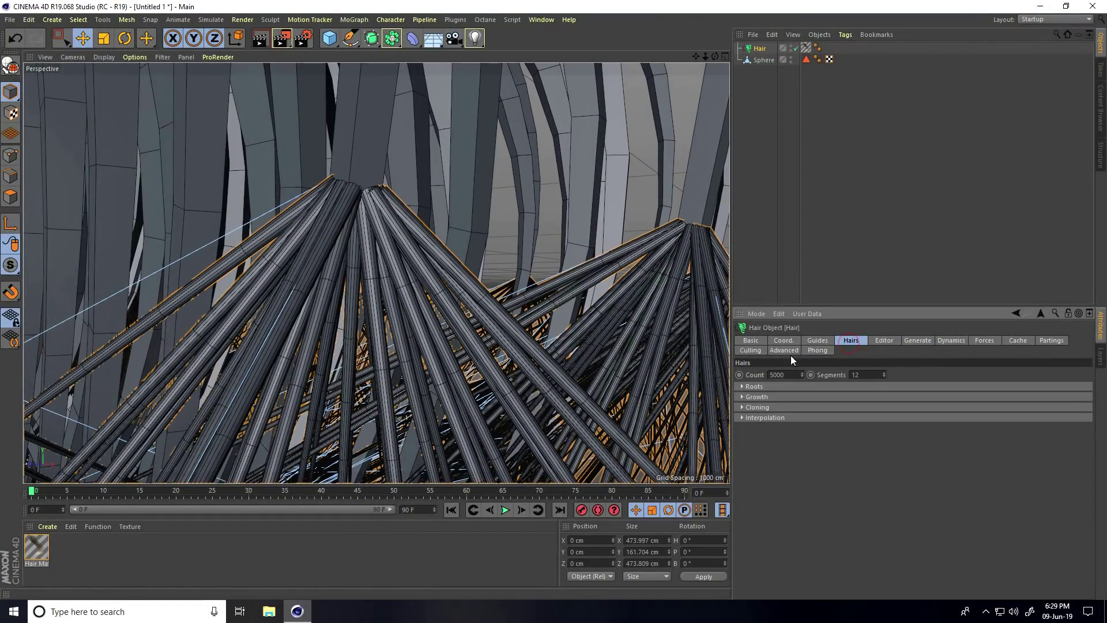
Shorten the hair guides to 50 cm and change the viewport display mode
left_click(819, 342)
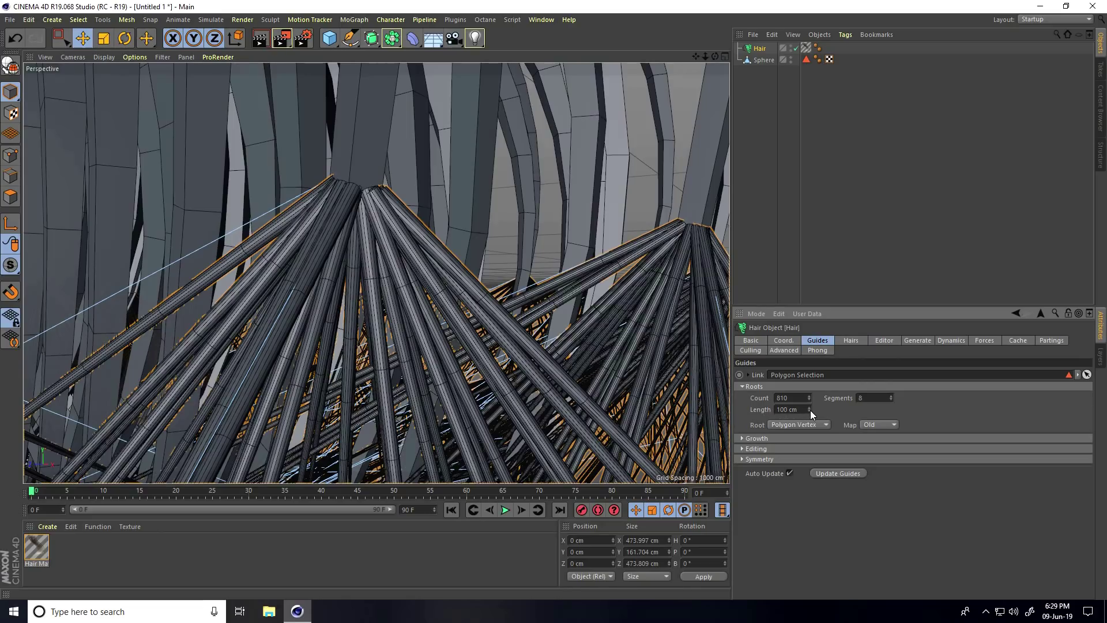
left_click_drag(800, 409, 751, 414)
type("50")
key("Return")
scroll(401, 238, "down", 5)
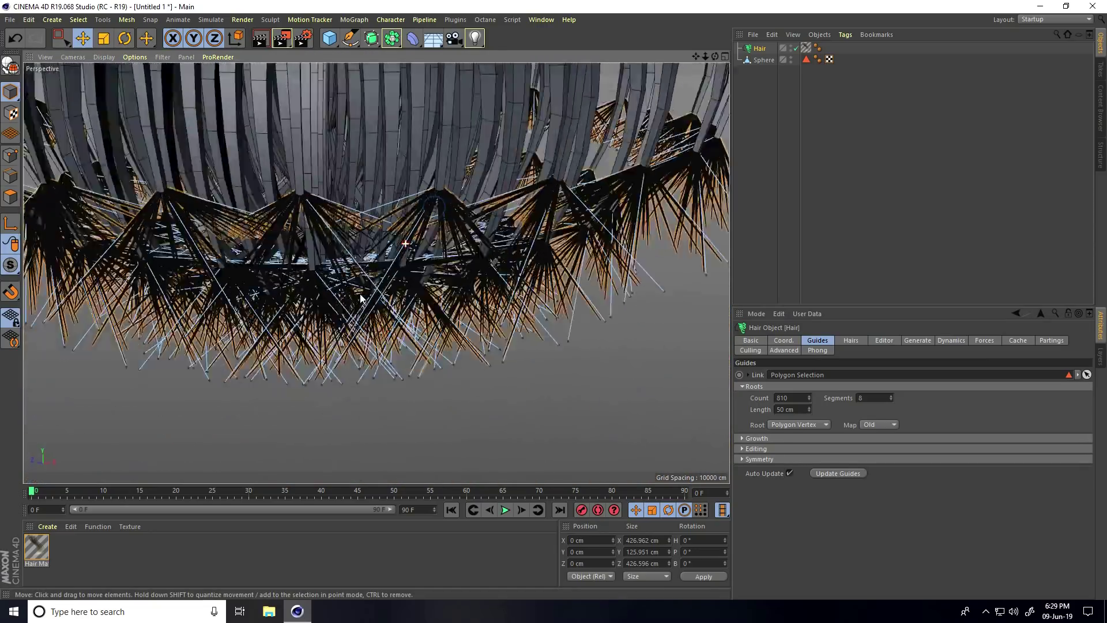
mouse_move(401, 237)
left_mouse_down("alt")
mouse_move(292, 350)
mouse_move(349, 283)
left_mouse_up("alt")
left_click(291, 350)
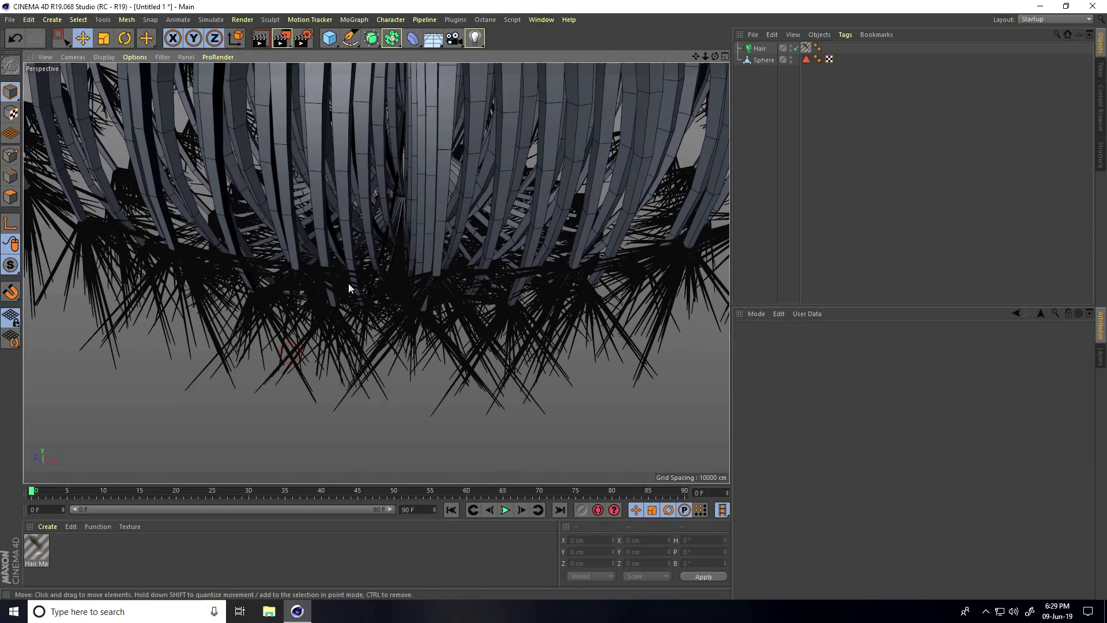
left_click(96, 56)
mouse_move(398, 343)
left_mouse_down("alt")
mouse_move(449, 352)
mouse_move(455, 330)
mouse_move(347, 295)
mouse_move(366, 282)
mouse_move(353, 223)
left_mouse_up("alt")
scroll(347, 295, "down", 5)
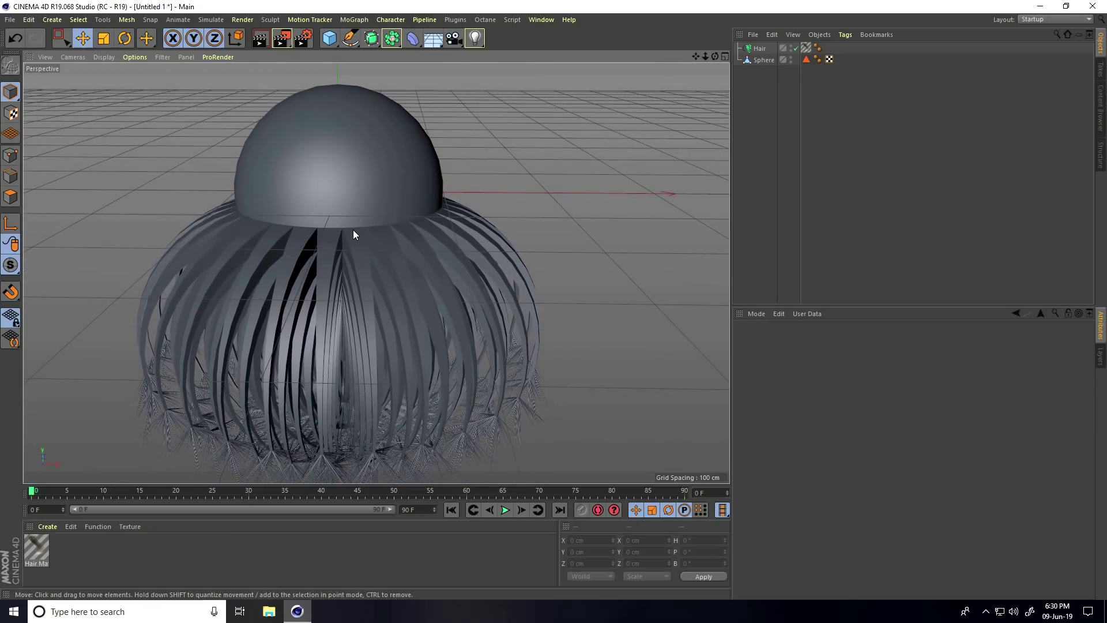
Add a second sphere with a 130 cm radius
left_click(331, 43)
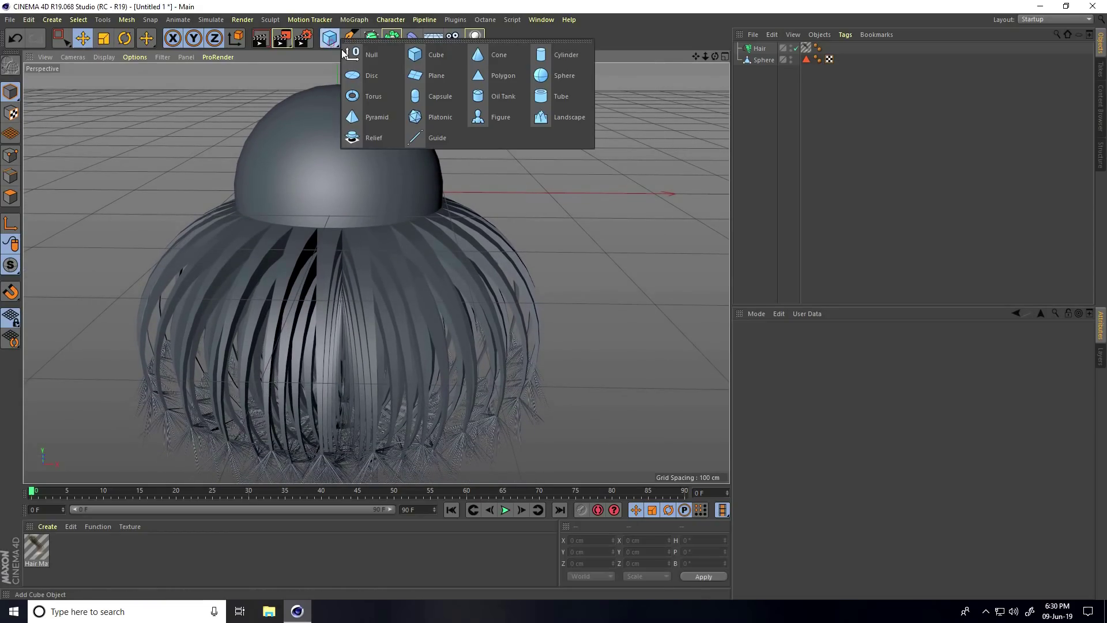
left_click(564, 75)
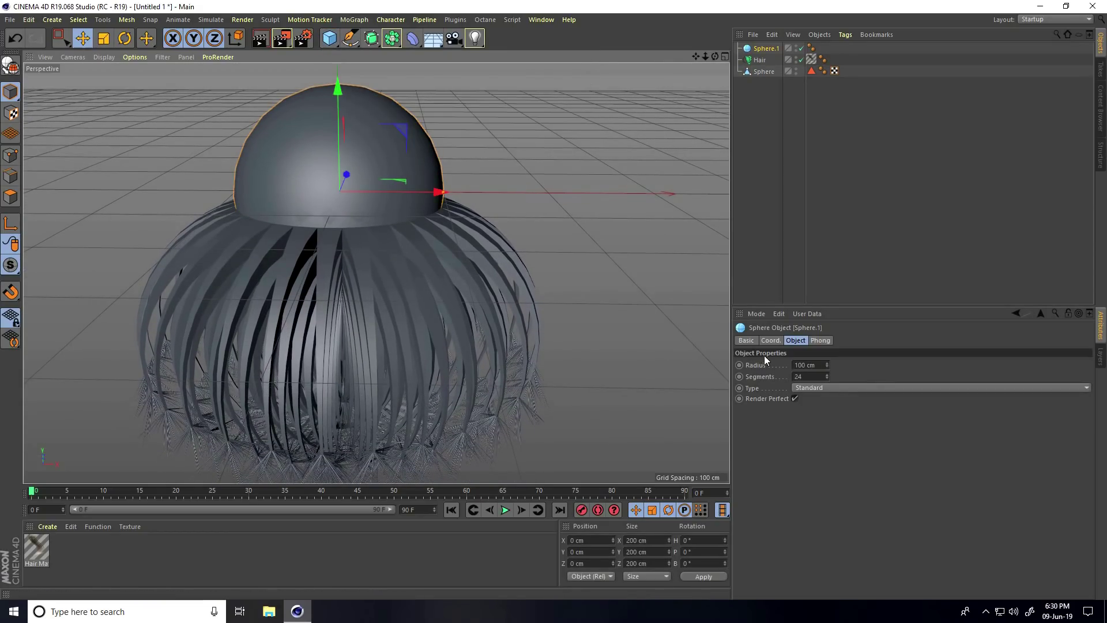
left_click(806, 365)
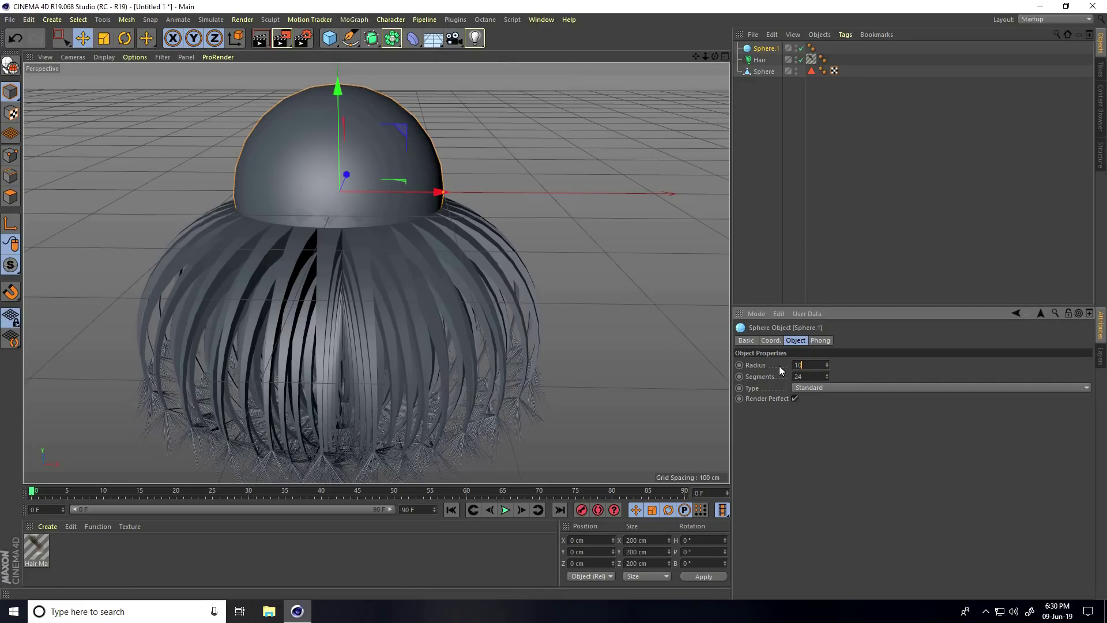
type("150")
type("cm")
key("Return")
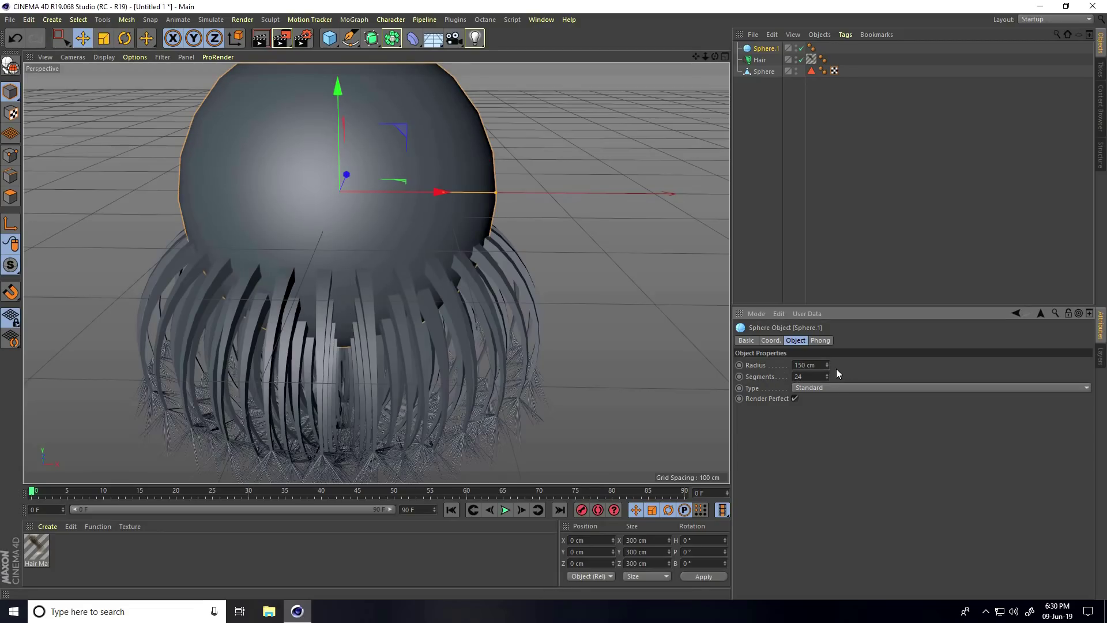
middle_click_drag(392, 265, 741, 340, "alt")
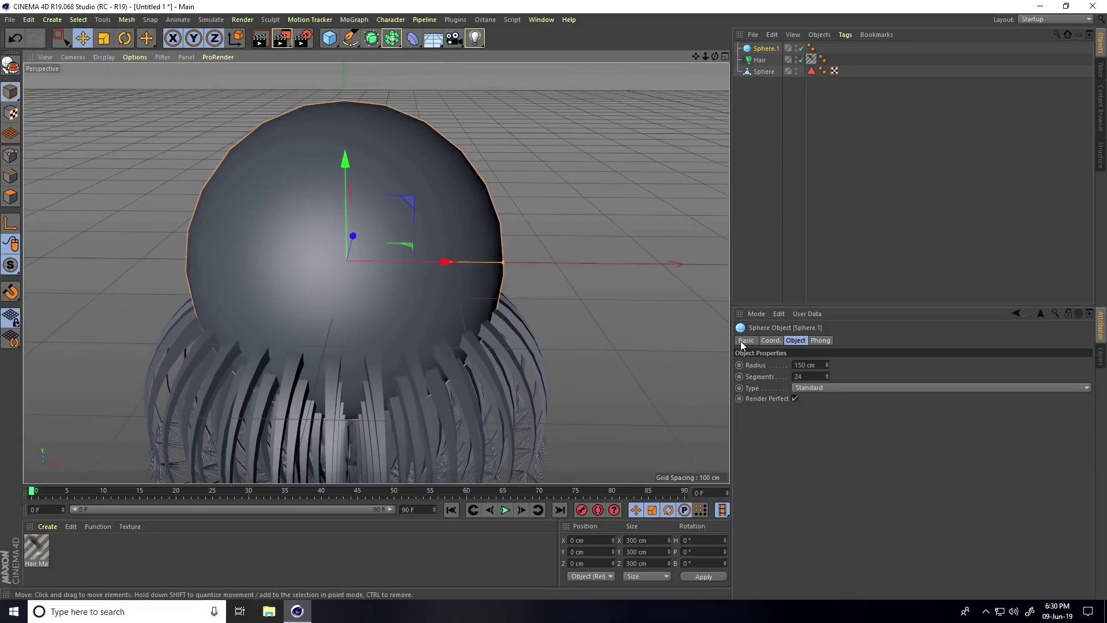
left_click_drag(828, 366, 829, 365)
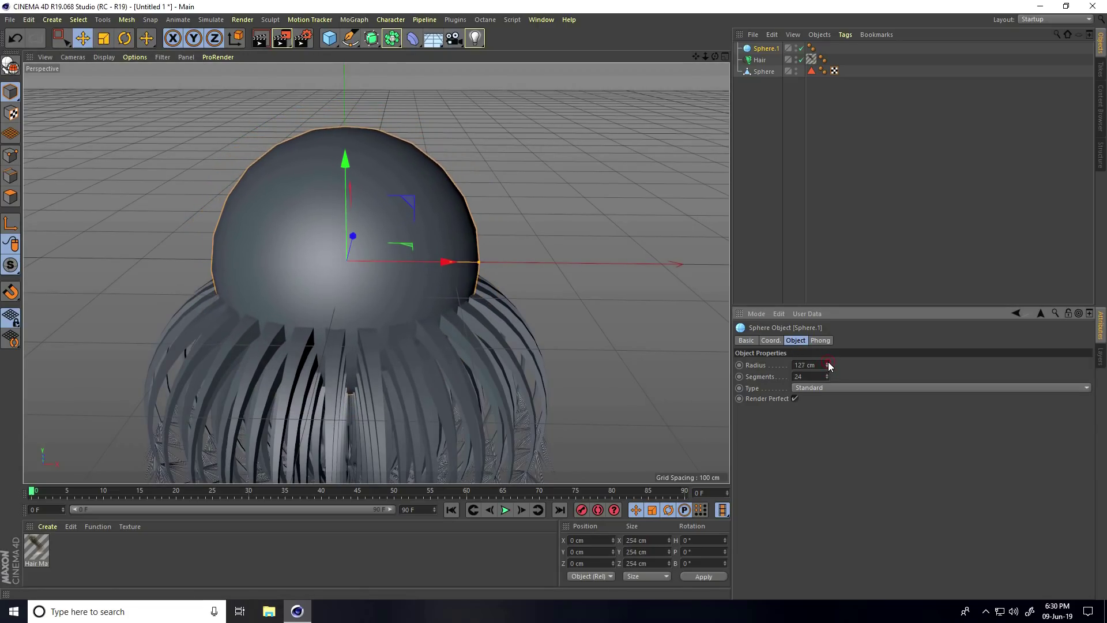
Show wireframe shading, give the sphere 30 segments and make it a hemisphere
left_click(92, 59)
left_click(116, 87)
scroll(347, 217, "up", 2)
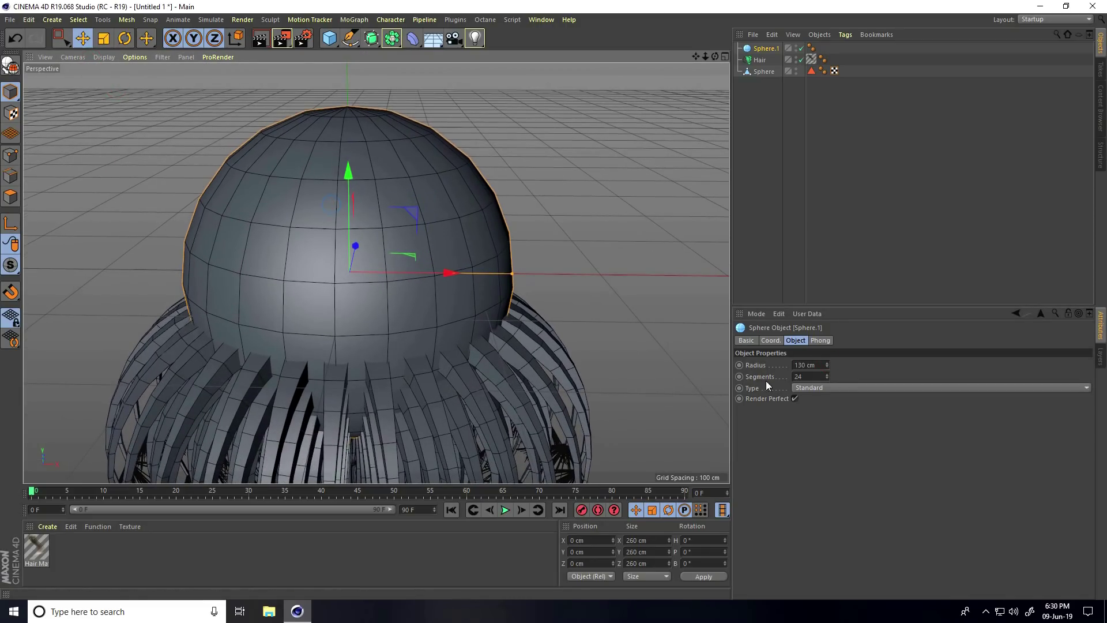
left_click_drag(828, 375, 827, 375)
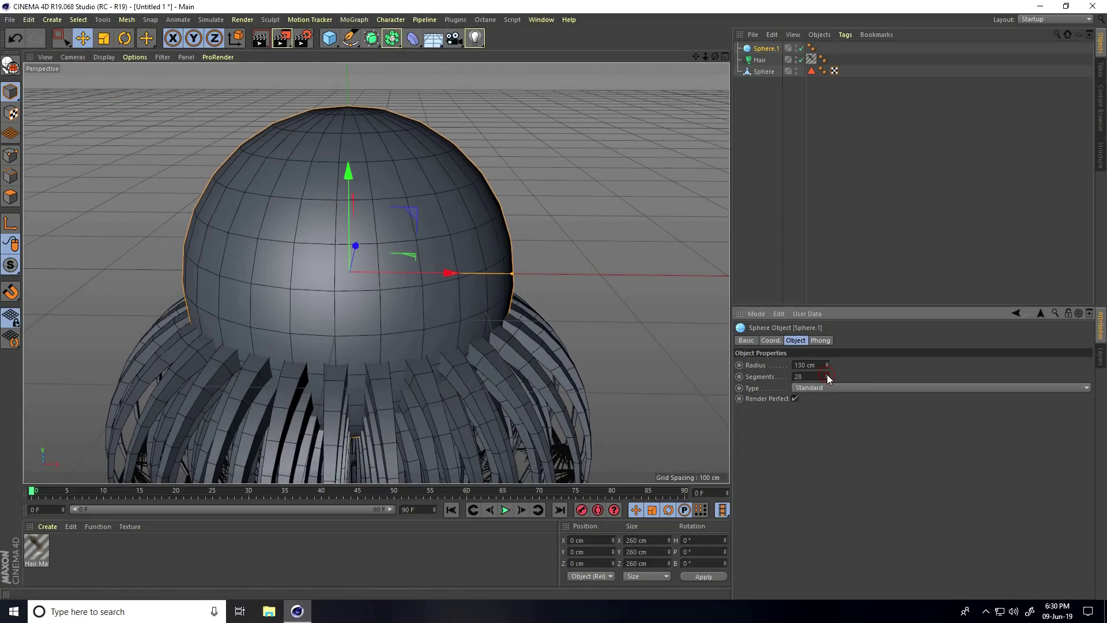
left_click(827, 375)
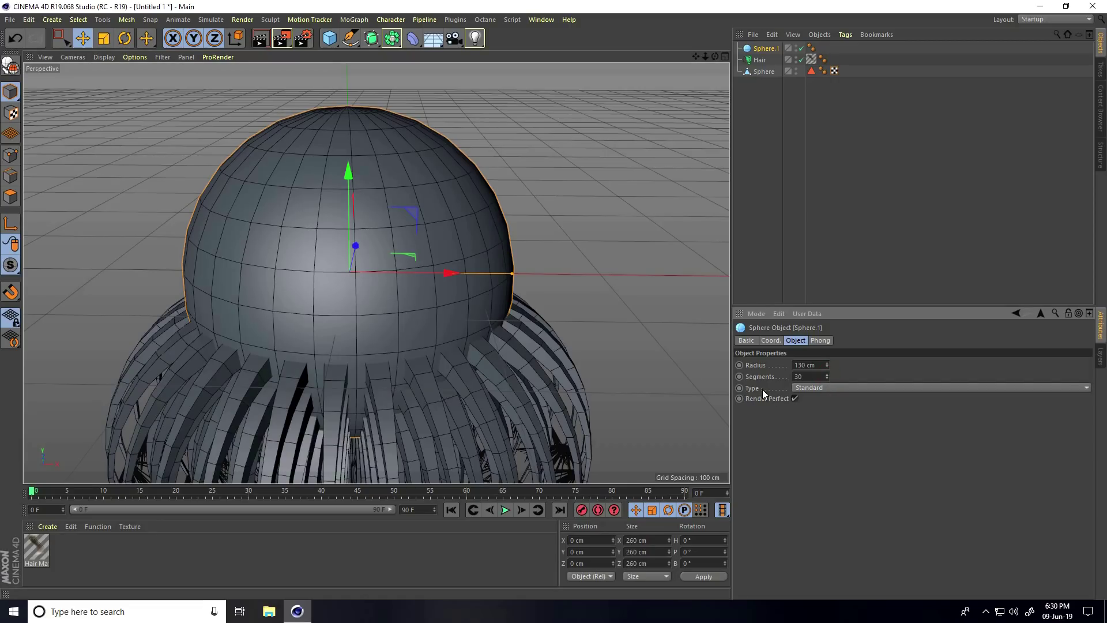
left_click(797, 390)
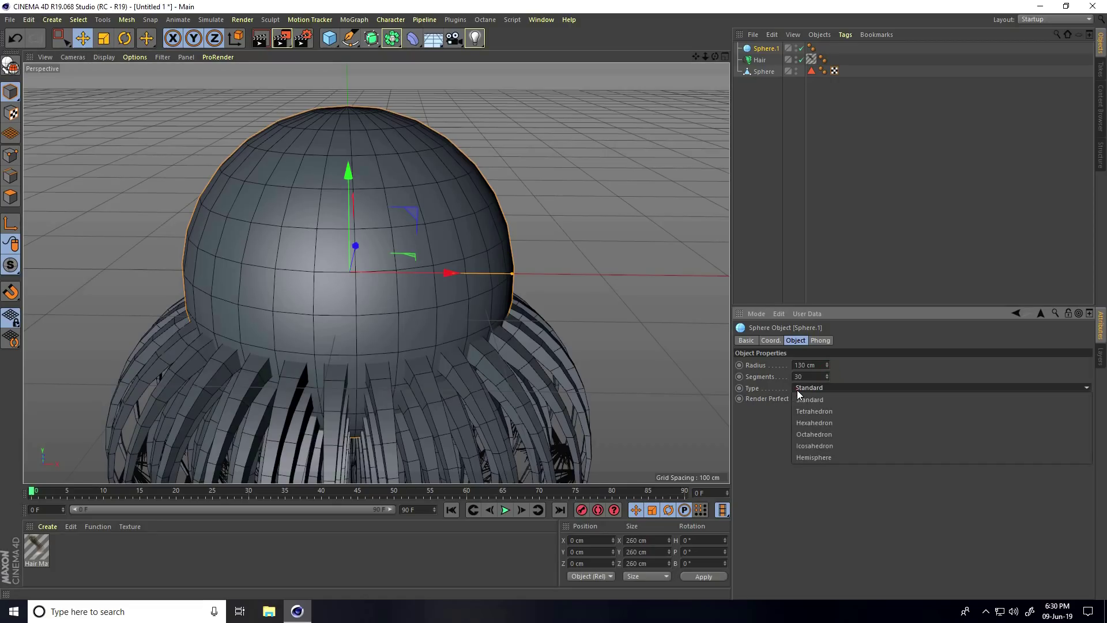
left_click(834, 457)
mouse_move(421, 325)
left_mouse_down("alt")
mouse_move(396, 213)
mouse_move(324, 235)
mouse_move(373, 245)
mouse_move(377, 320)
mouse_move(398, 213)
left_mouse_up("alt")
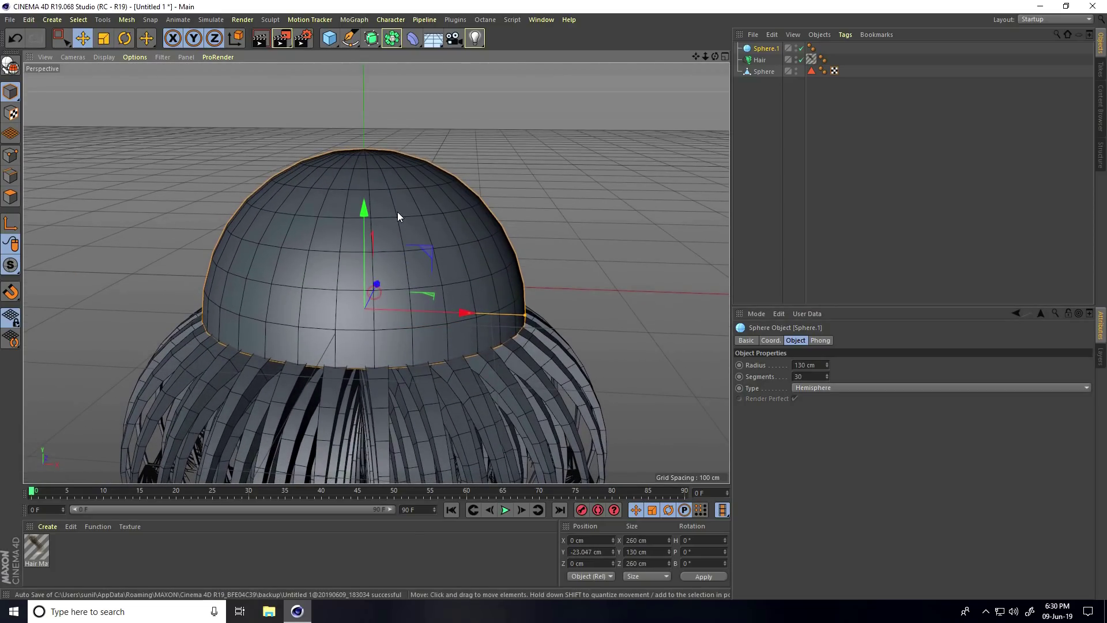
Put the hemisphere under a Polygon Reduction generator at 50% reduction strength
left_click(392, 38)
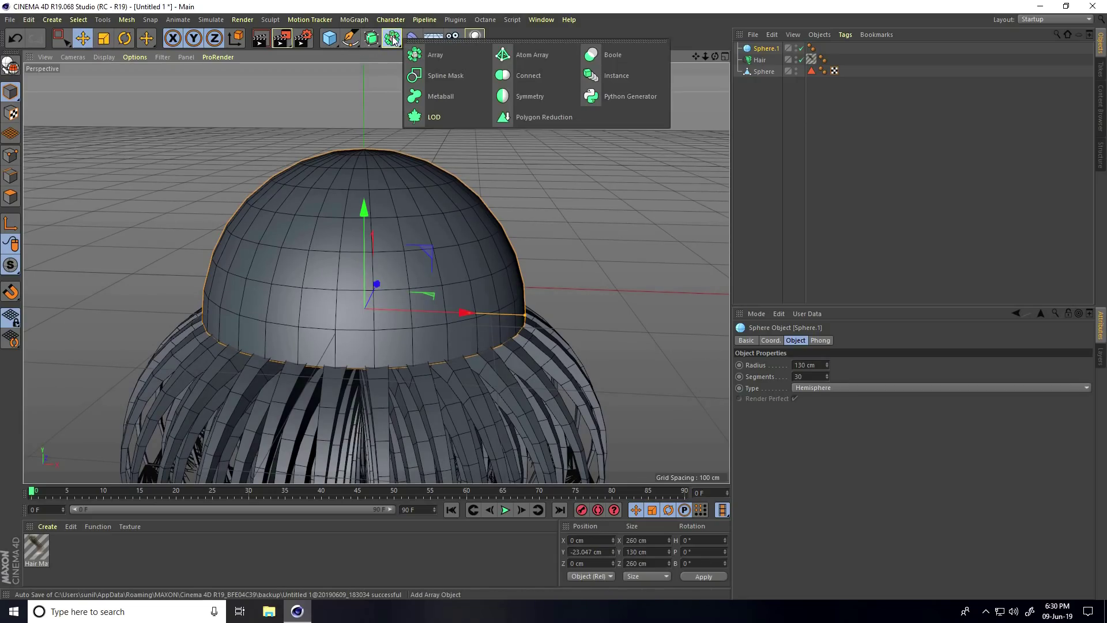
left_click(543, 120)
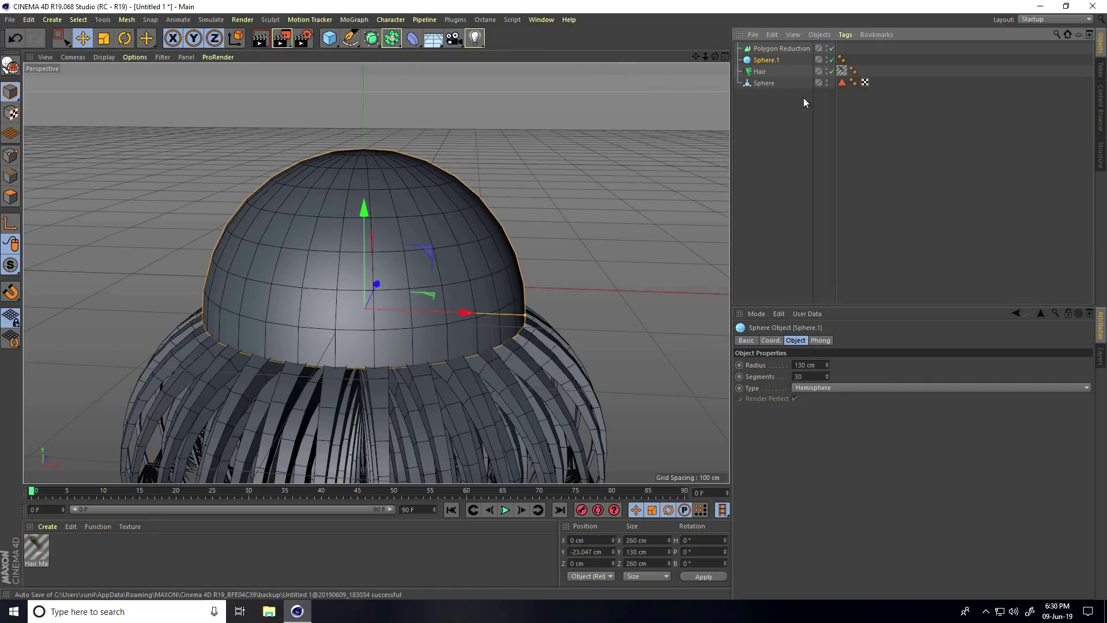
left_click_drag(766, 60, 773, 50)
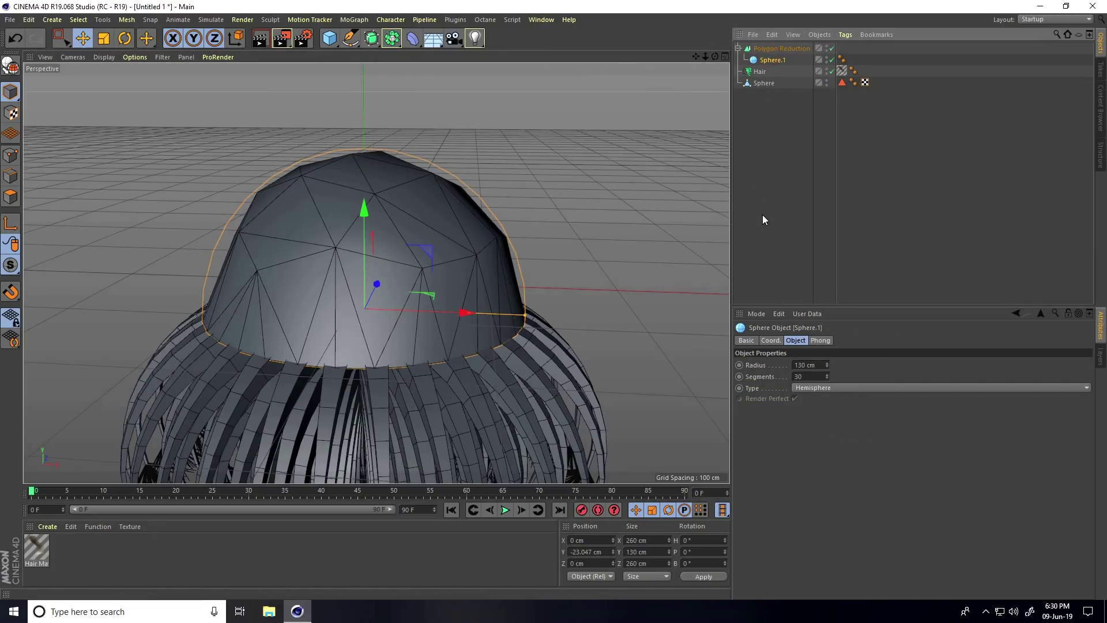
left_click(764, 50)
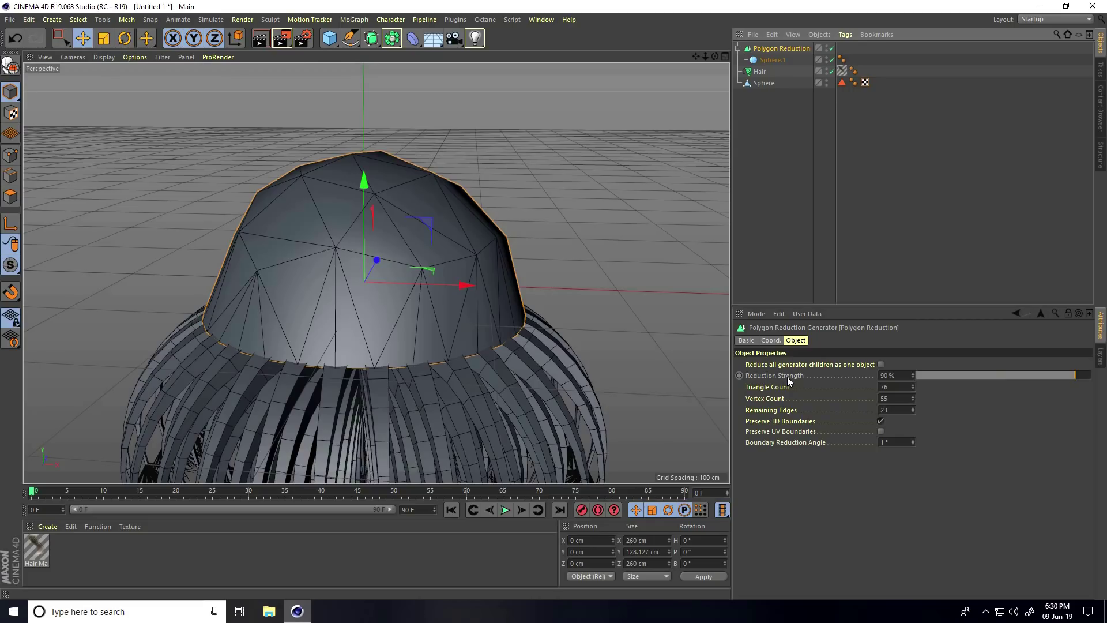
left_click_drag(1060, 375, 1006, 376)
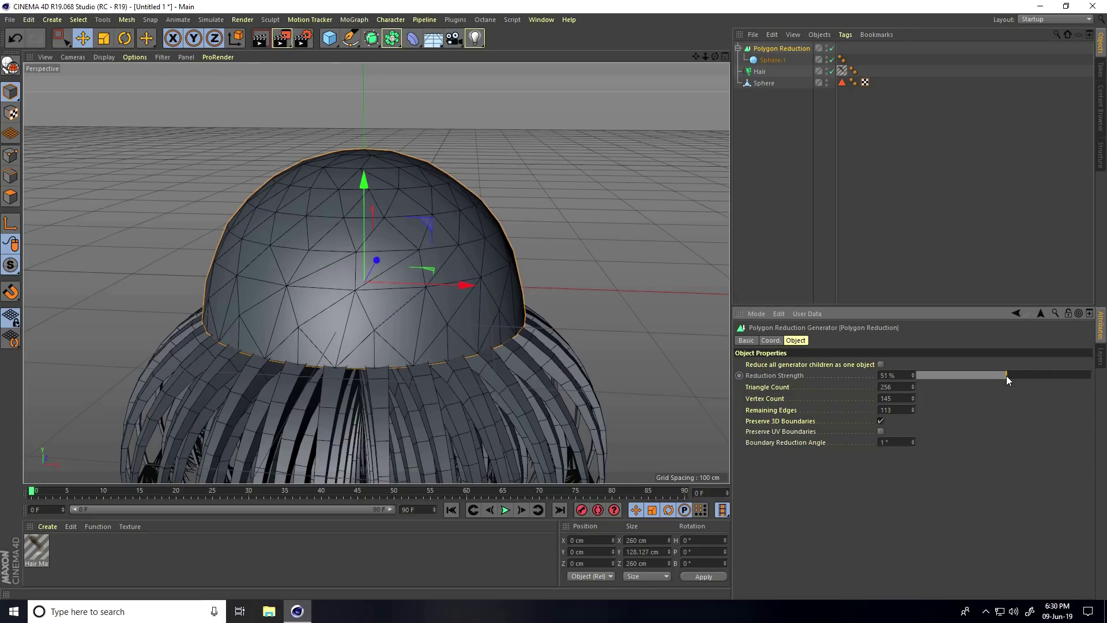
left_click(913, 378)
Make the Polygon Reduction generator editable geometry
mouse_move(299, 271)
left_mouse_down("alt")
mouse_move(324, 311)
mouse_move(310, 280)
left_mouse_up("alt")
left_click(740, 50)
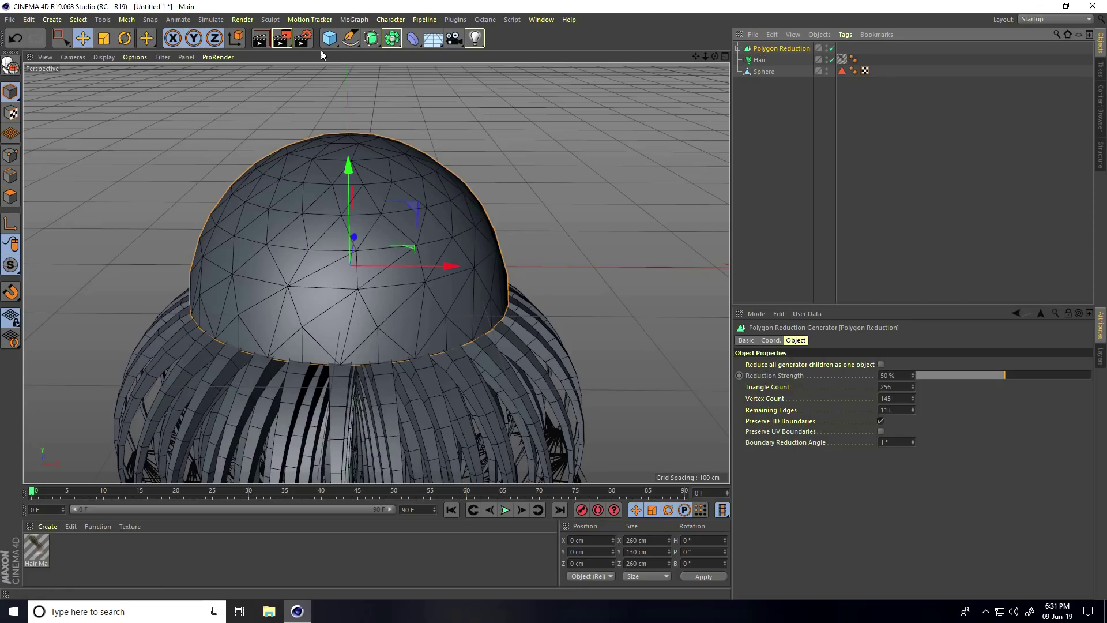
left_click(11, 64)
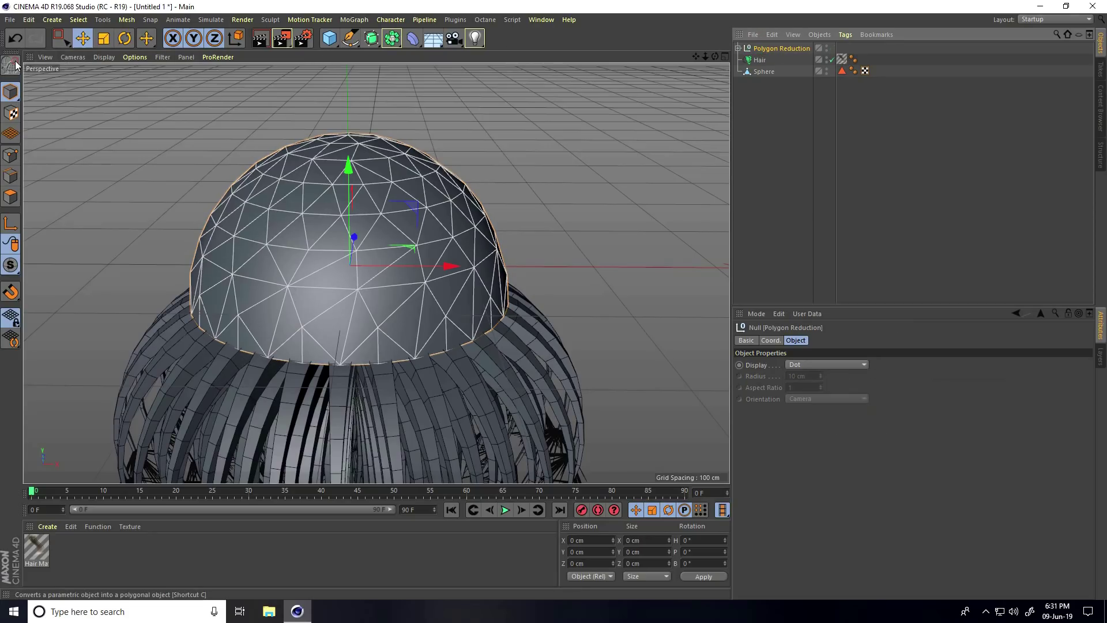
Select the Polygon Reduction with its children and Connect Objects + Delete
right_click(760, 50)
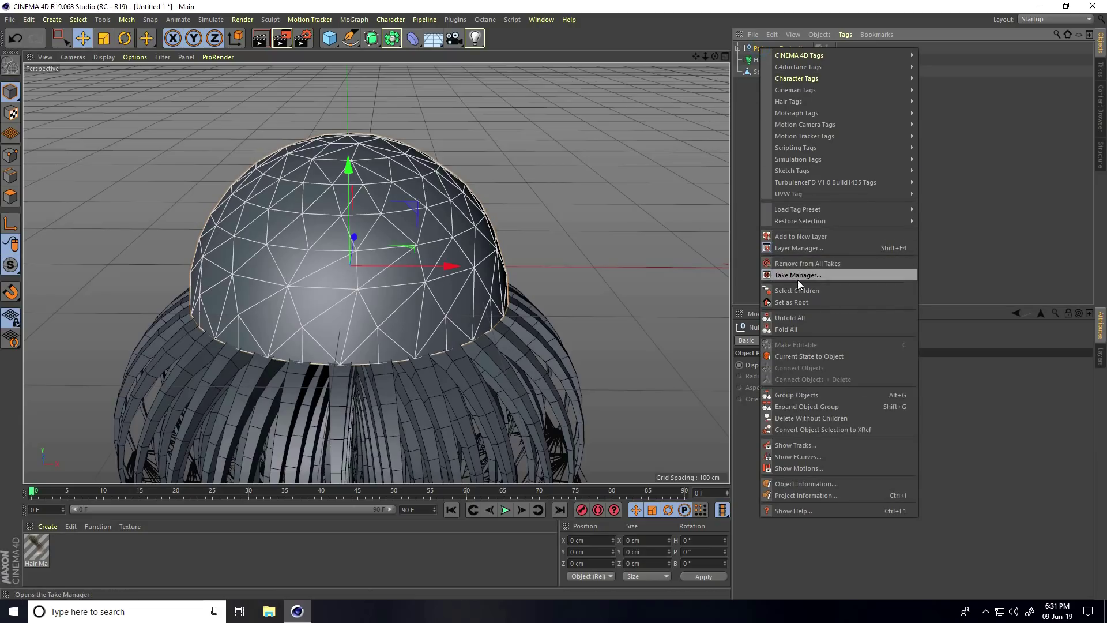
left_click(796, 290)
right_click(764, 50)
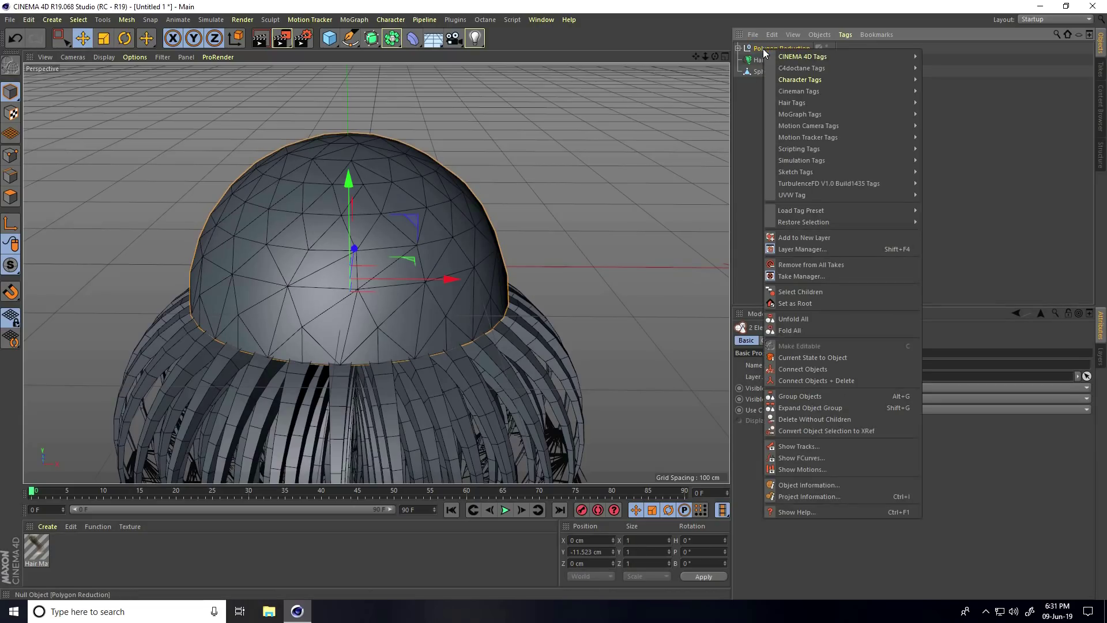
left_click(821, 380)
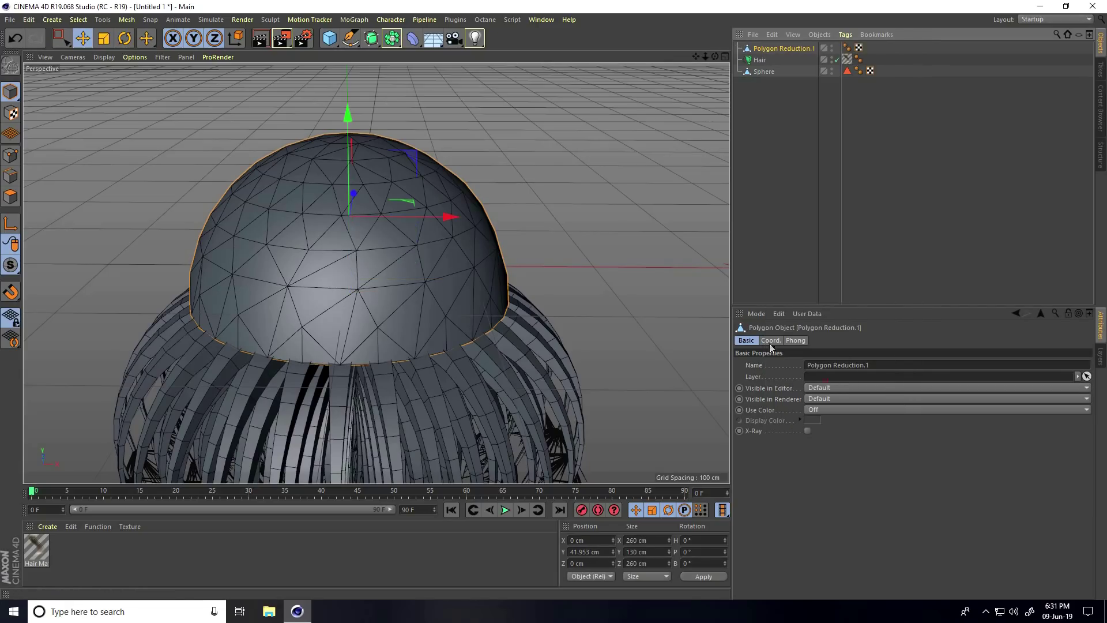
Nudge the view right and select the merged Polygon Reduction.1
left_click(556, 143)
middle_click_drag(444, 186, 475, 182, "alt")
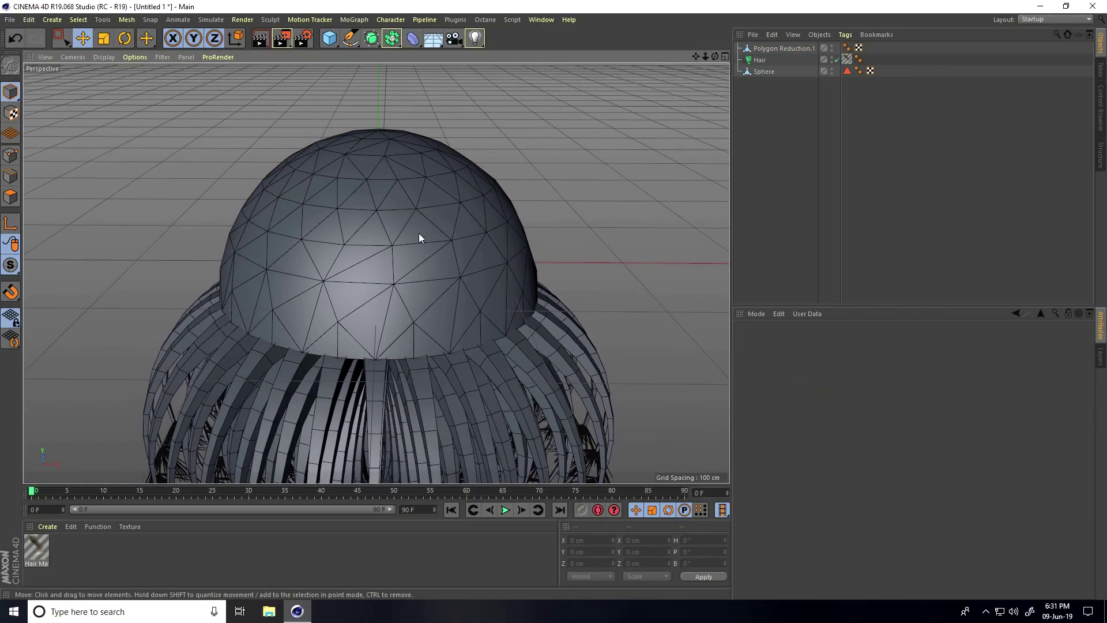
middle_click_drag(336, 238, 349, 238, "alt")
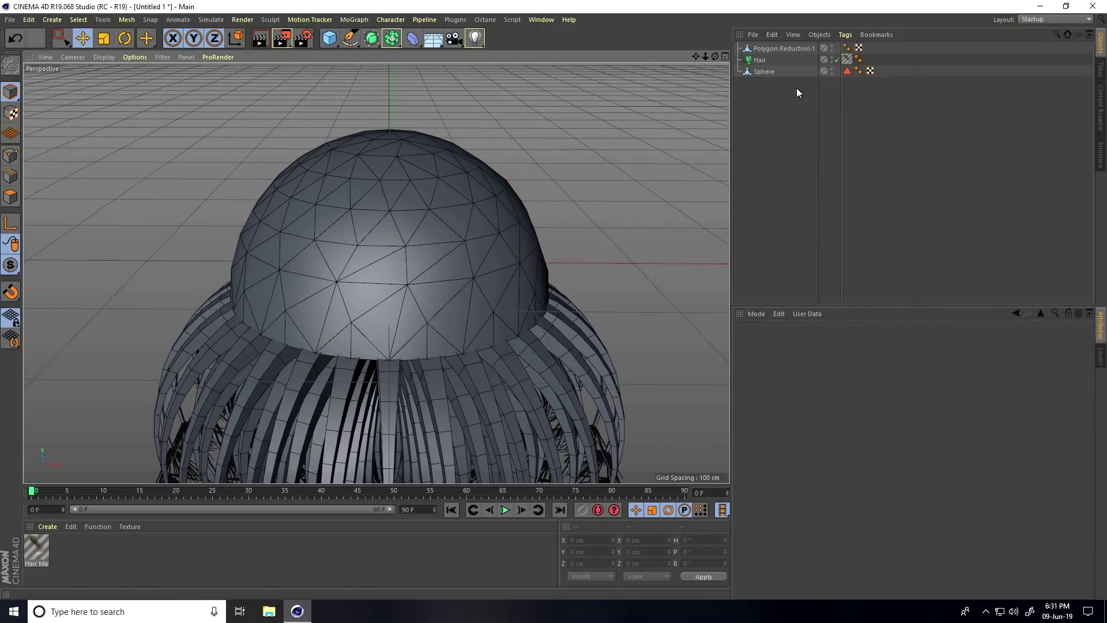
left_click(771, 49)
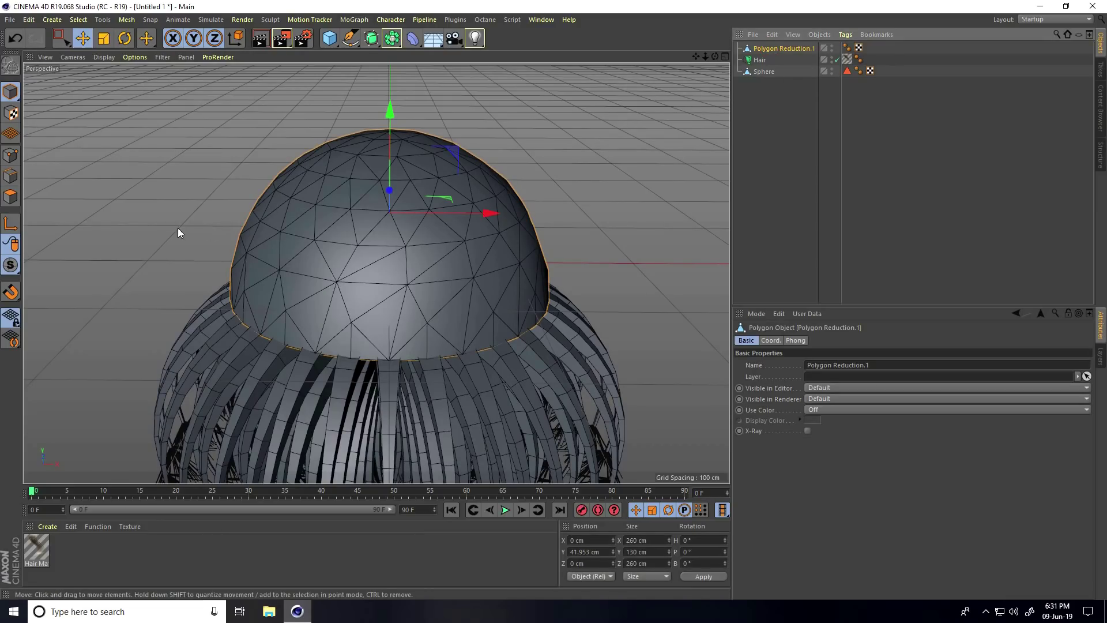
In Polygons mode, Extrude Inner each triangle separately by 3 cm, with Preserve Groups off
left_click(11, 197)
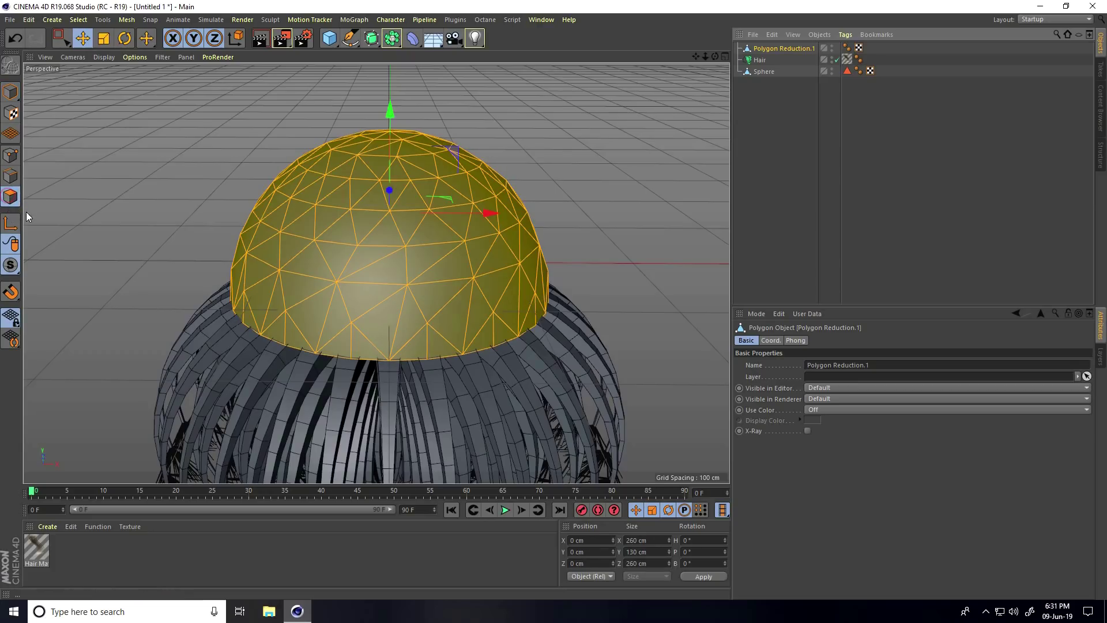
left_click_drag(581, 183, 493, 172, "alt")
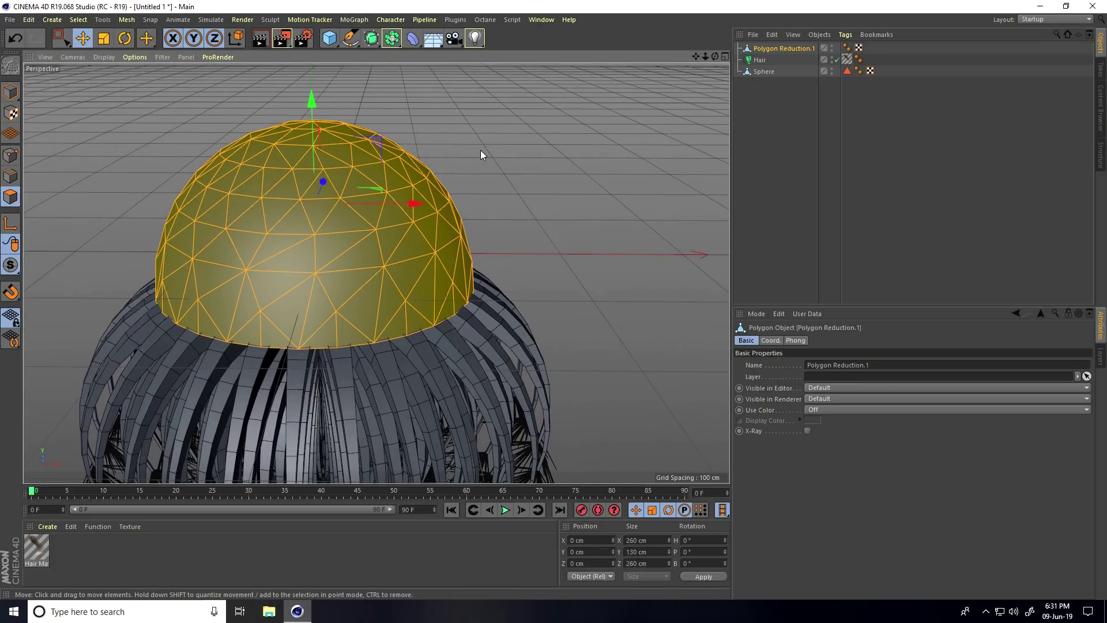
right_click(481, 154)
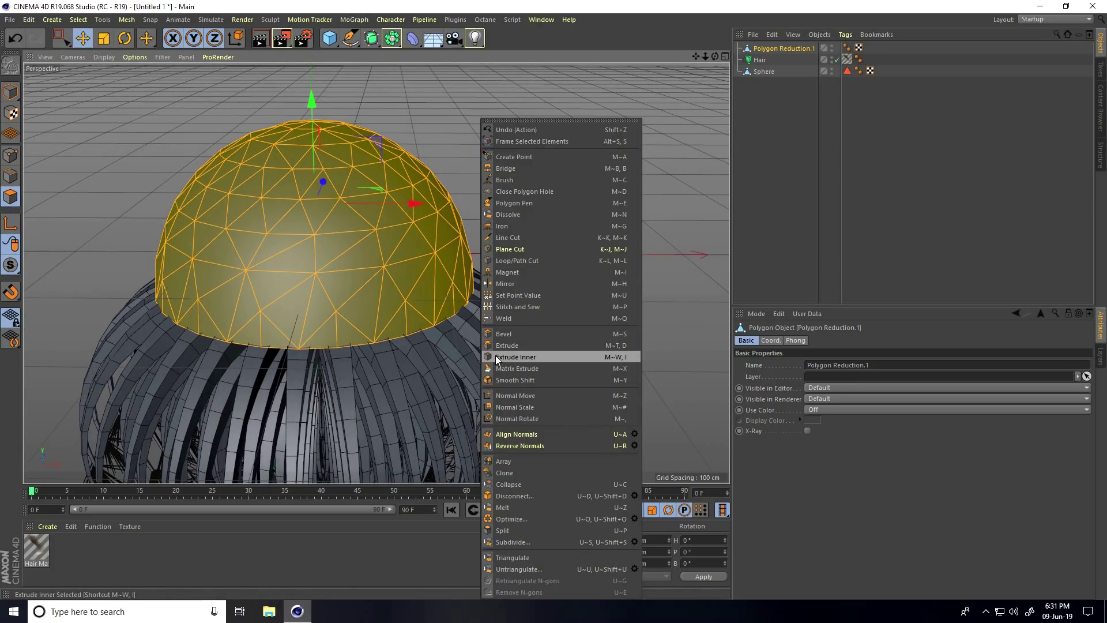
left_click(522, 358)
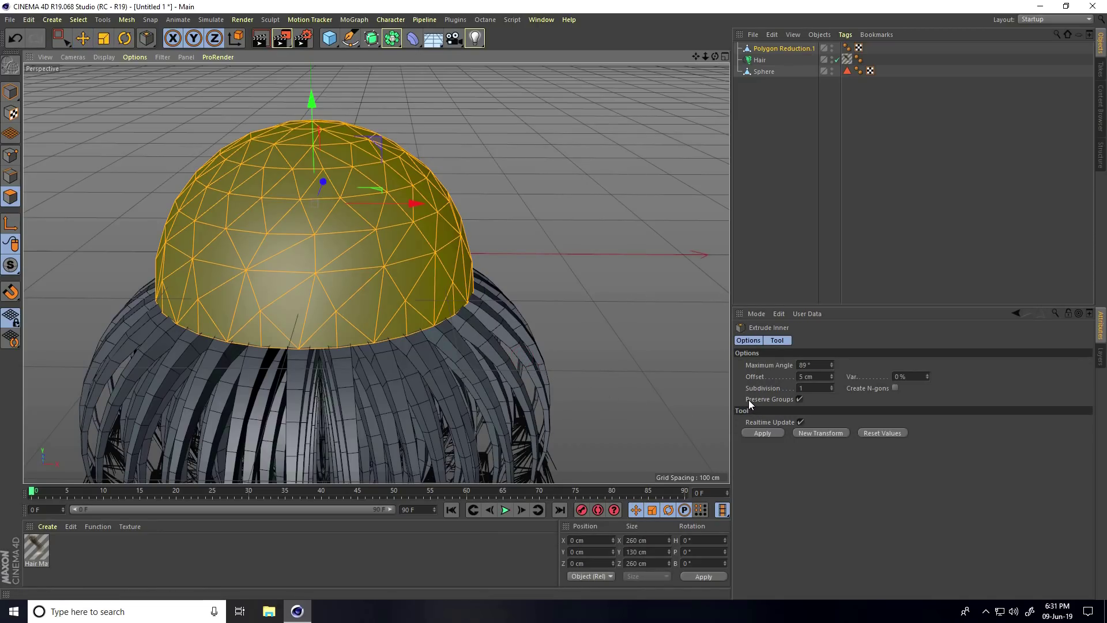
left_click(799, 399)
left_click_drag(603, 307, 553, 300)
left_click(814, 377)
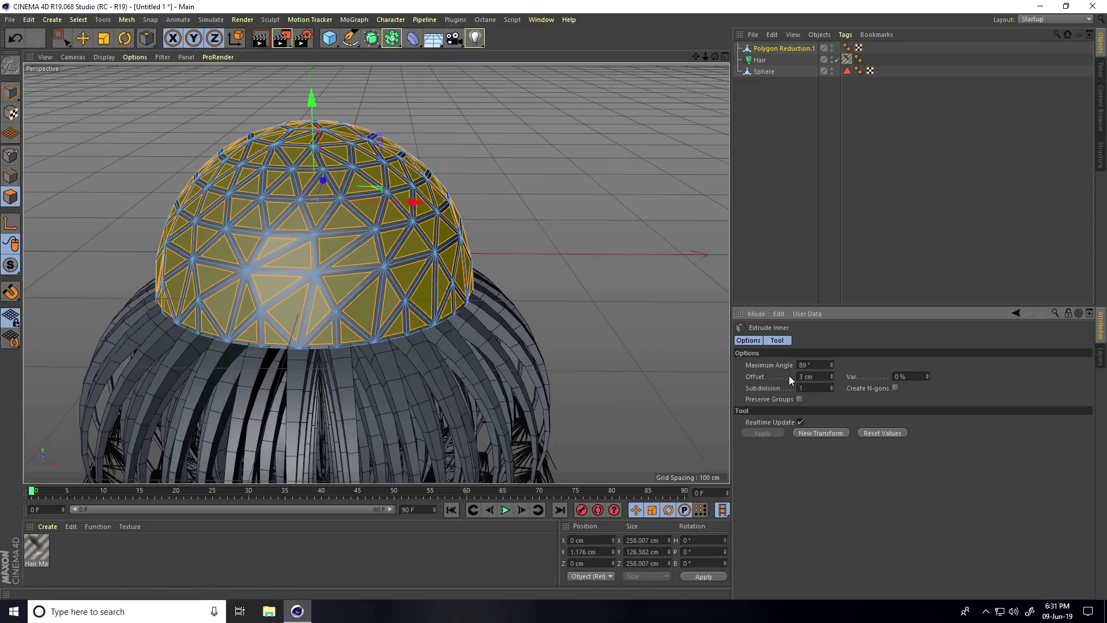
scroll(459, 155, "up", 3)
left_click_drag(496, 148, 520, 209, "alt")
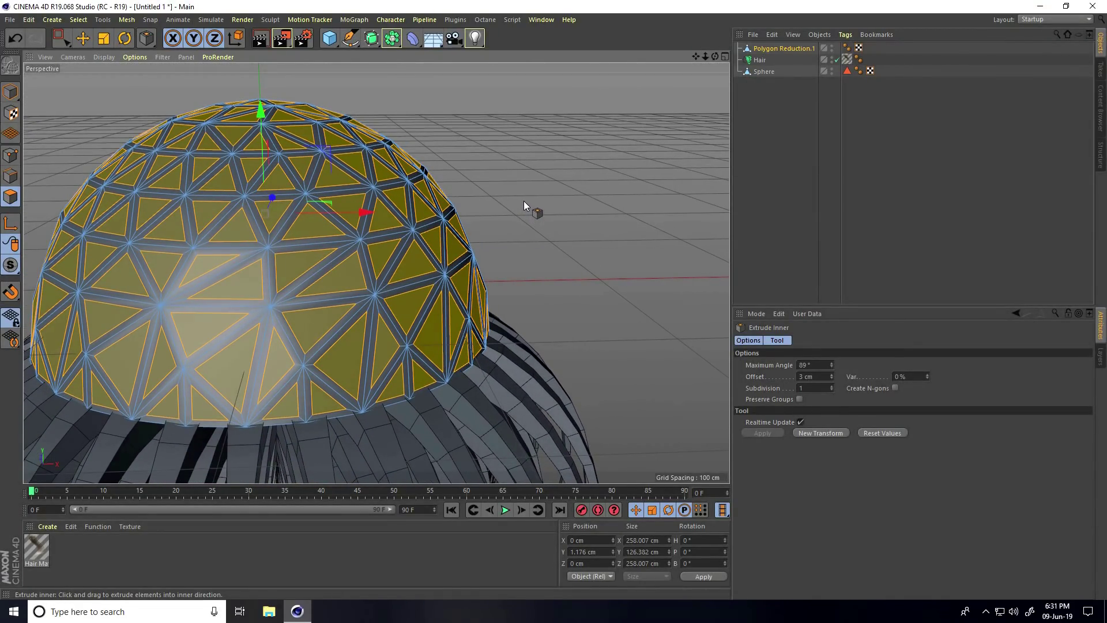
Extrude the inset triangles inward with a -3 cm offset
right_click(524, 208)
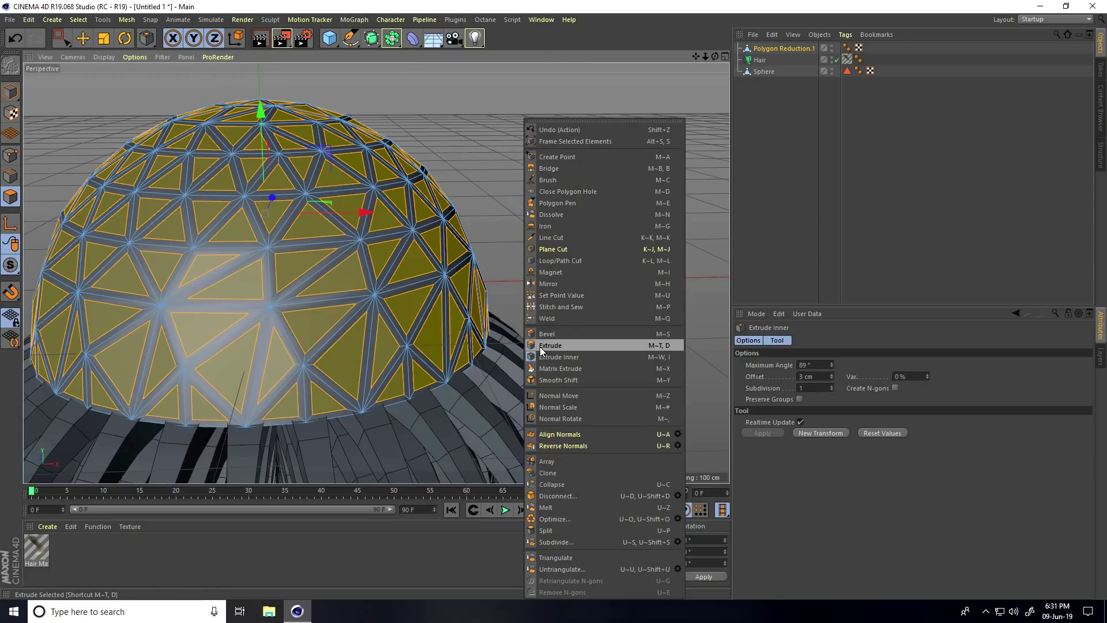
left_click(566, 346)
left_click_drag(653, 279, 555, 303)
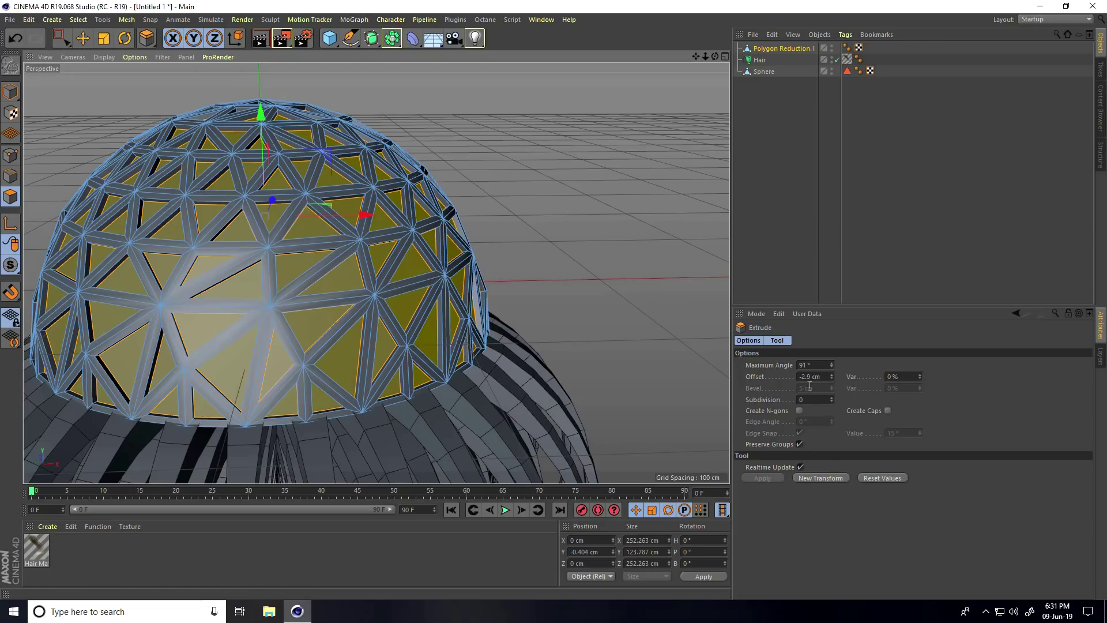
left_click_drag(828, 376, 779, 377)
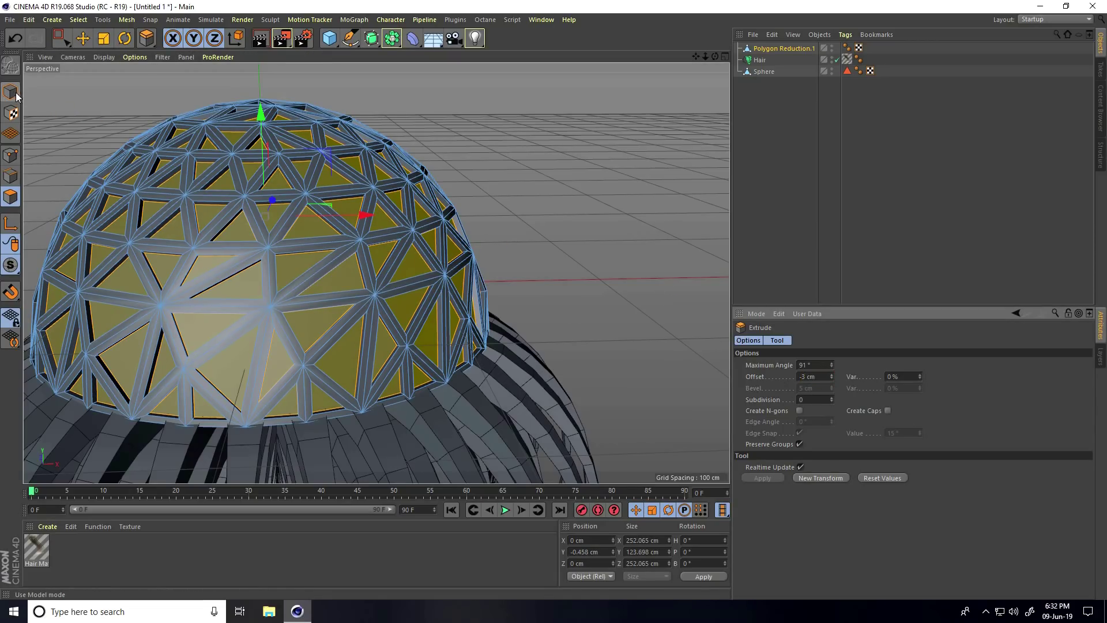
scroll(327, 195, "up", 3)
left_click_drag(327, 194, 400, 205, "alt")
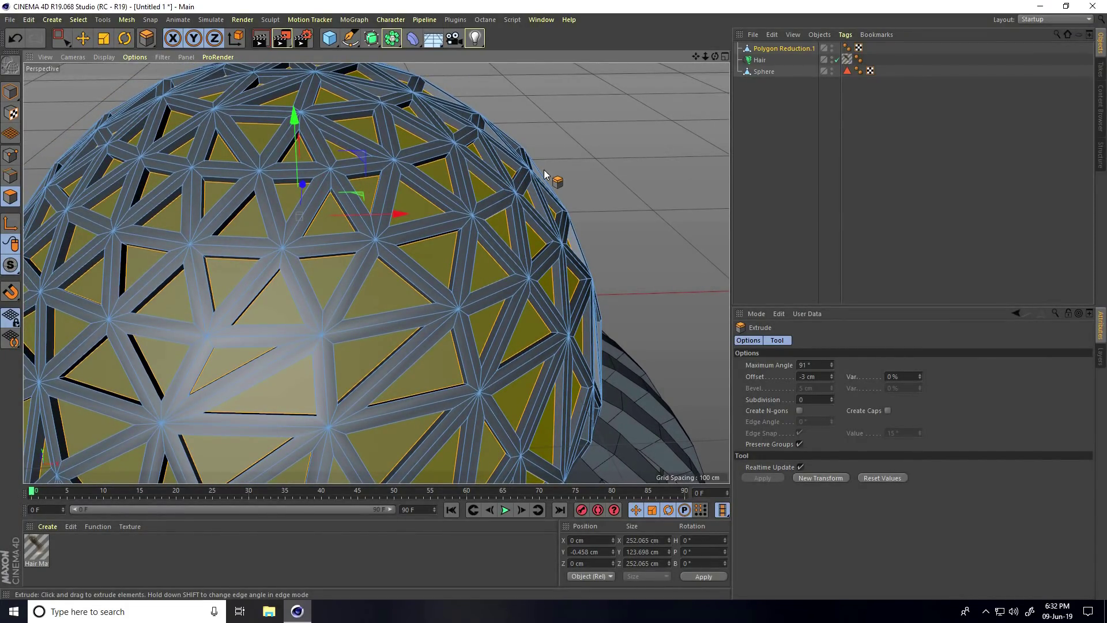
Return to Model mode with the Move tool and deselect the dome
left_click(10, 92)
left_click(90, 43)
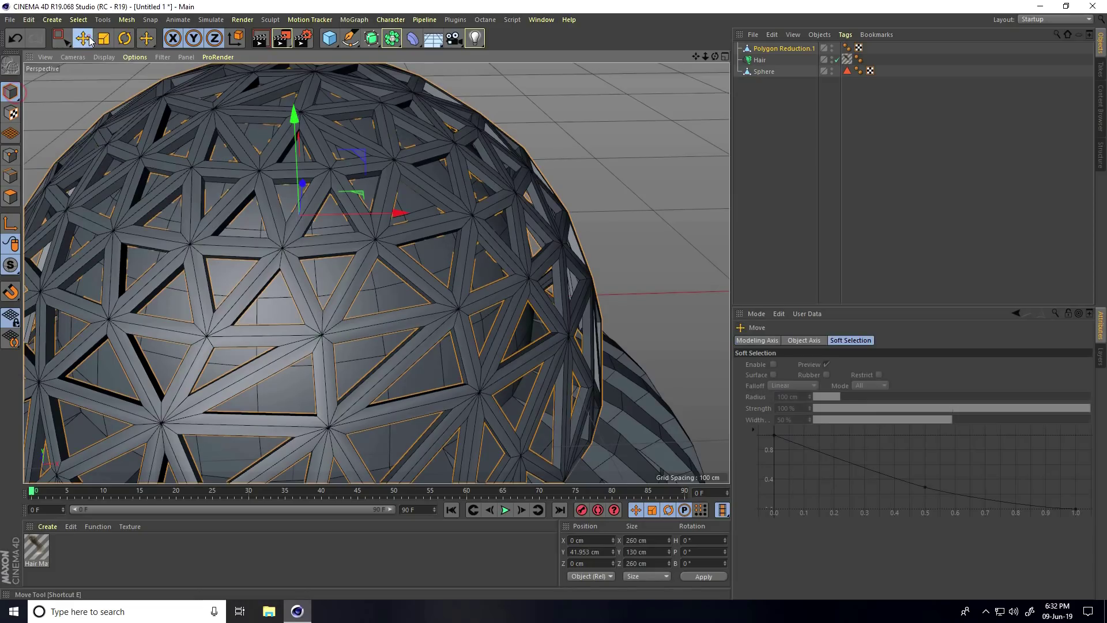
left_click(533, 155)
mouse_move(533, 155)
left_mouse_down("alt")
mouse_move(449, 195)
mouse_move(474, 188)
mouse_move(383, 213)
mouse_move(265, 203)
mouse_move(308, 199)
mouse_move(310, 216)
mouse_move(343, 202)
mouse_move(371, 223)
left_mouse_up("alt")
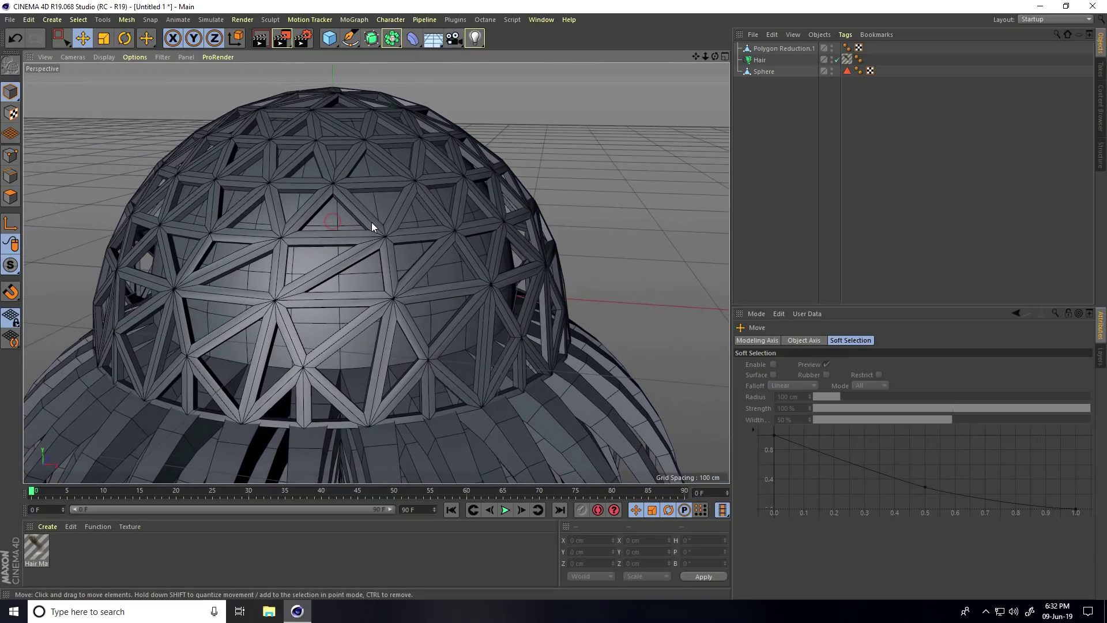
Place Polygon Reduction.1 under a new Subdivision Surface with editor subdivision 4
left_click(371, 37)
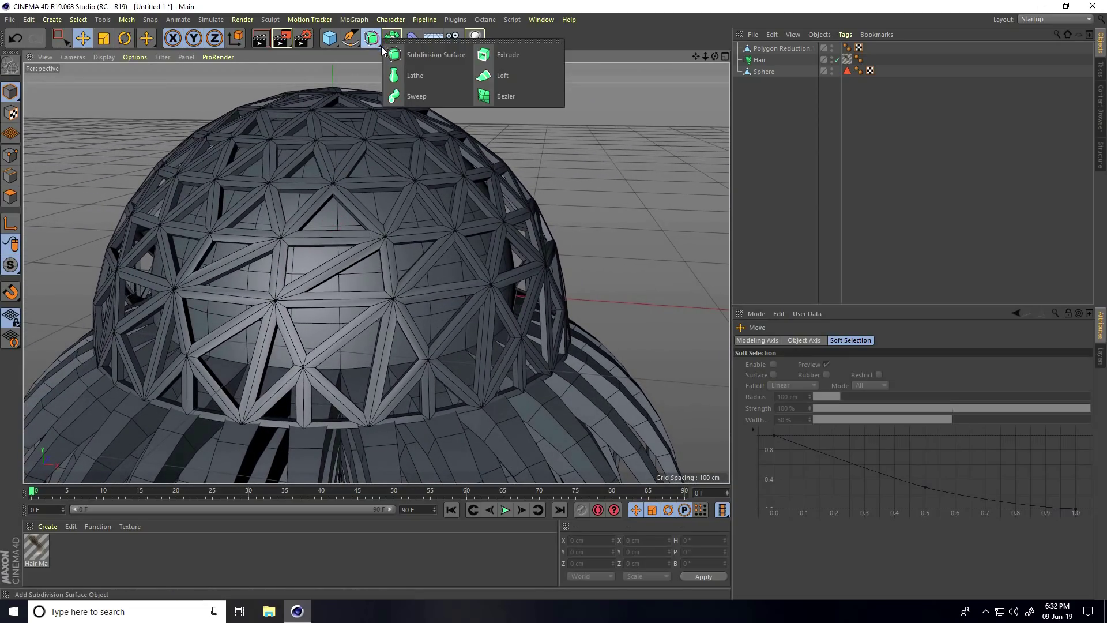
left_click(440, 55)
left_click(779, 59)
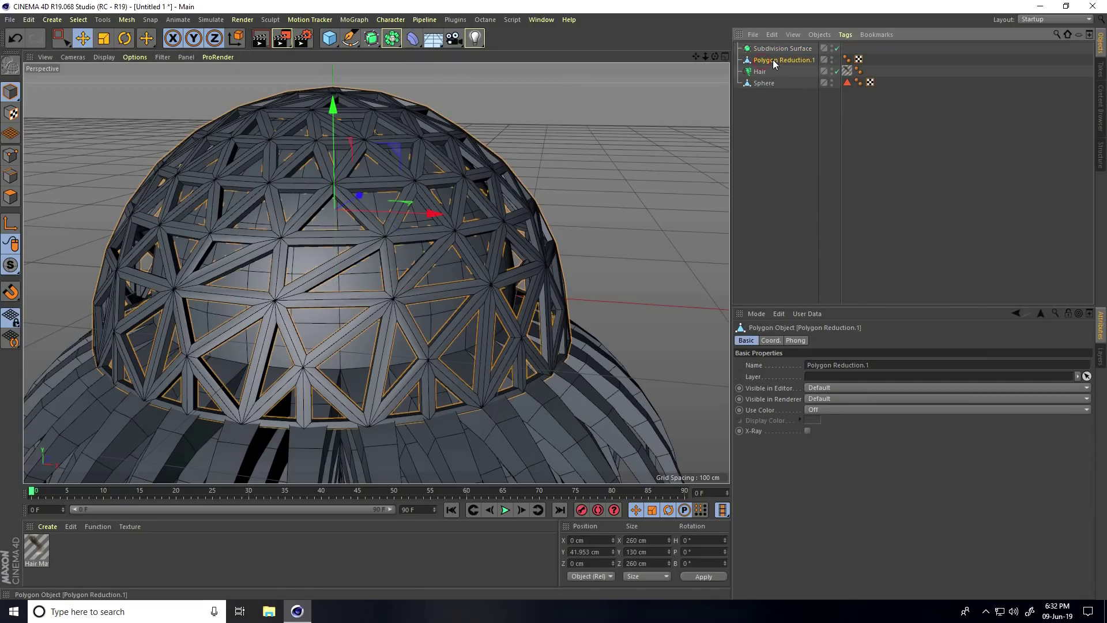
left_click_drag(766, 52, 765, 50)
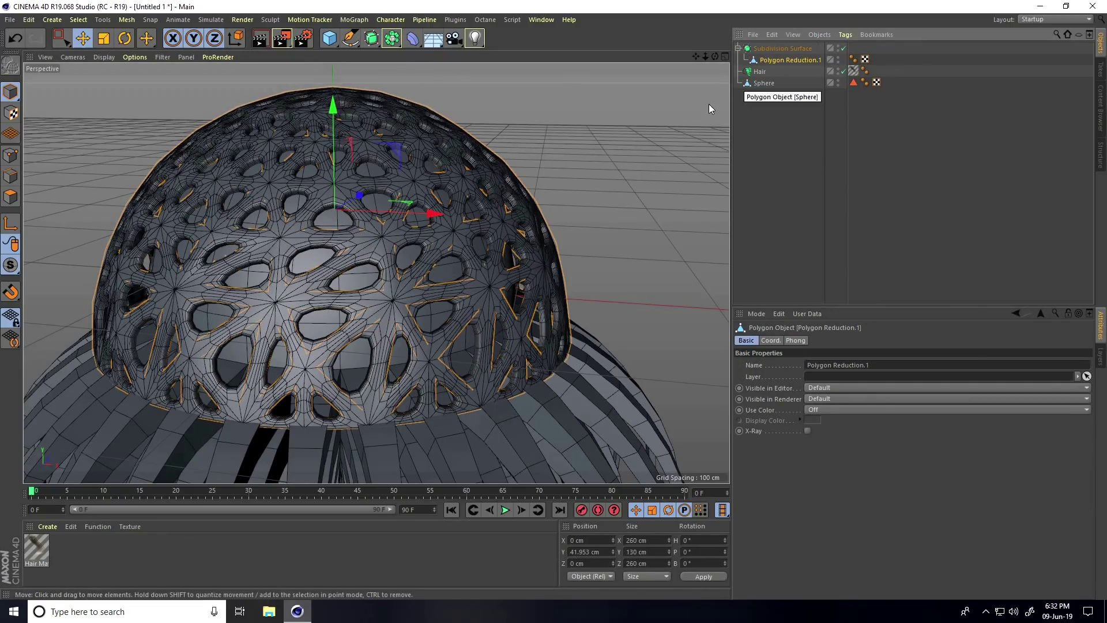
left_click(761, 50)
scroll(344, 221, "up", 2)
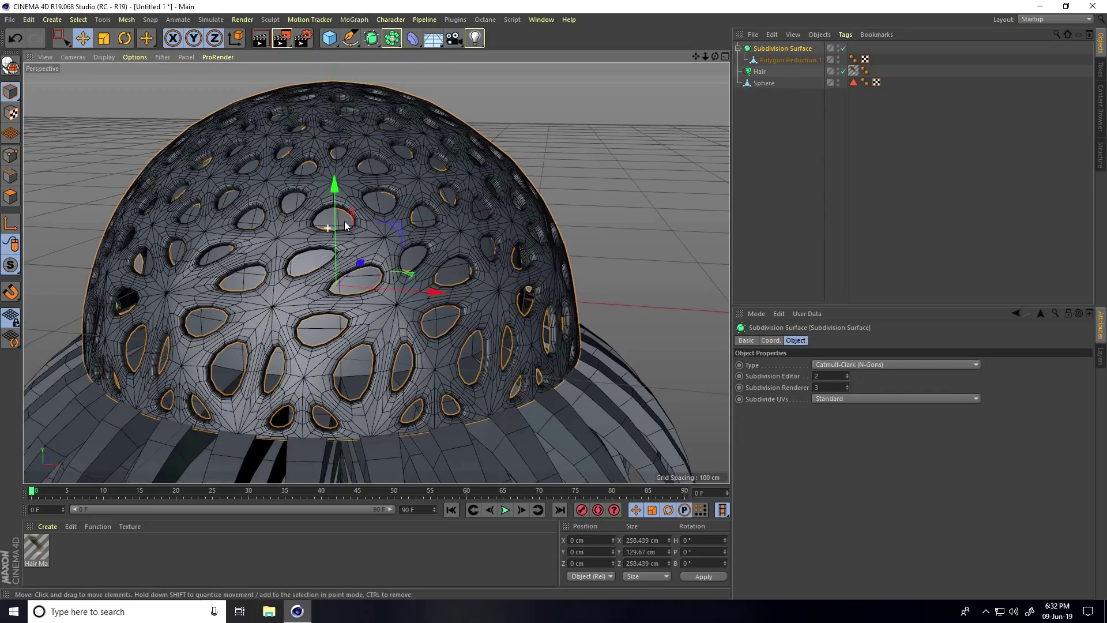
scroll(374, 213, "up", 5)
scroll(391, 241, "up", 2)
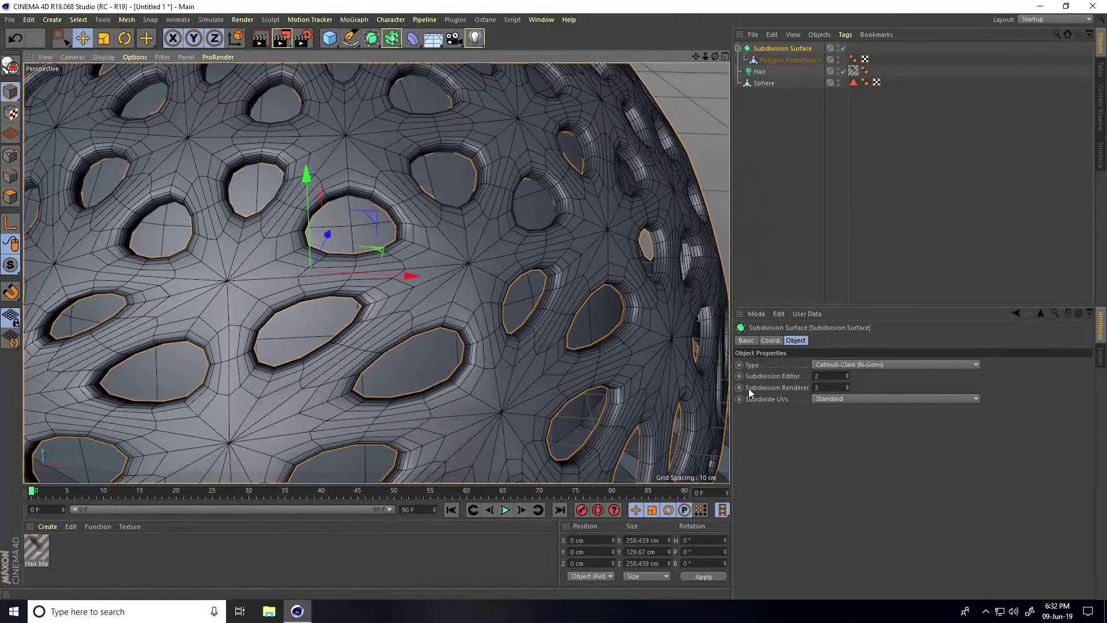
left_click(847, 372)
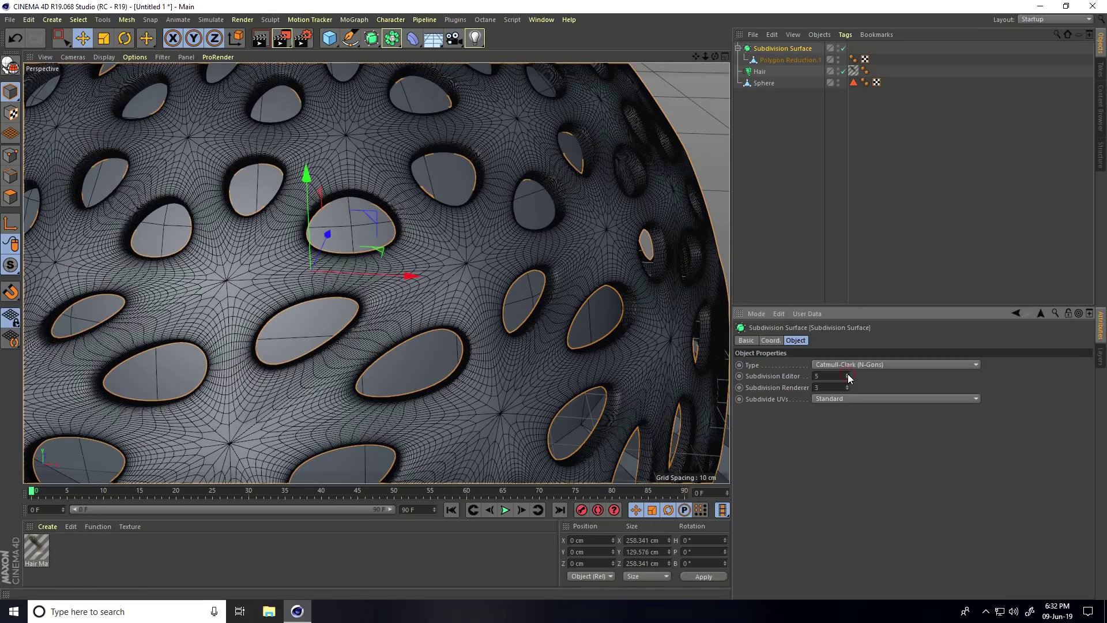
left_click(848, 378)
Switch the viewport to plain Gouraud Shading and reselect the dome
left_click_drag(285, 244, 273, 229, "alt")
scroll(273, 230, "down", 5)
scroll(601, 162, "down", 3)
left_click(610, 155)
left_click(105, 60)
mouse_move(389, 241)
left_mouse_down("alt")
mouse_move(462, 172)
mouse_move(546, 188)
mouse_move(405, 193)
mouse_move(388, 178)
left_mouse_up("alt")
left_click(335, 249)
Add a 110 cm sphere and lower it inside the dome
left_click(568, 142)
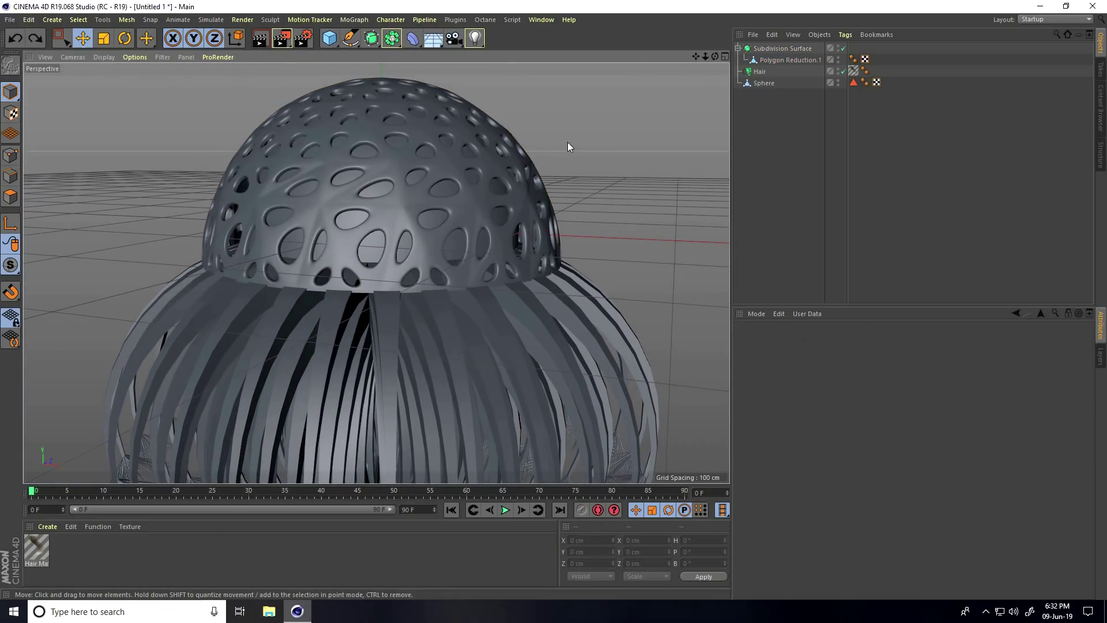
mouse_move(568, 142)
left_mouse_down("alt")
mouse_move(459, 196)
mouse_move(540, 169)
mouse_move(593, 178)
mouse_move(561, 214)
left_mouse_up("alt")
mouse_move(561, 215)
right_mouse_down("alt")
mouse_move(609, 146)
mouse_move(562, 213)
mouse_move(500, 231)
mouse_move(477, 215)
mouse_move(427, 229)
right_mouse_up("alt")
left_click_drag(426, 229, 346, 79, "alt")
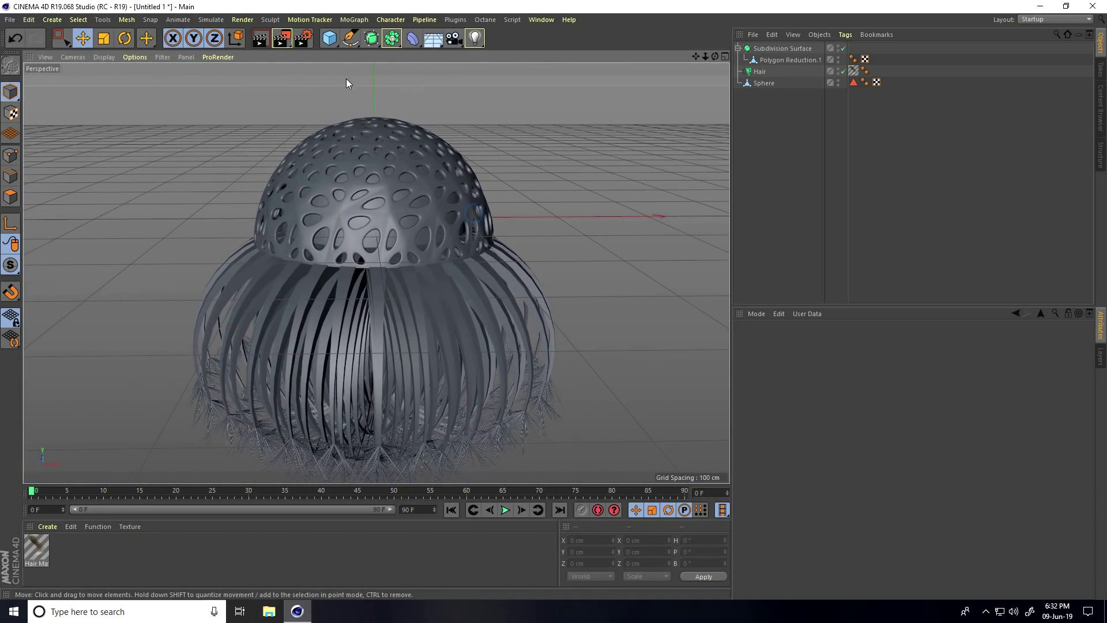
left_click(330, 39)
left_click(545, 75)
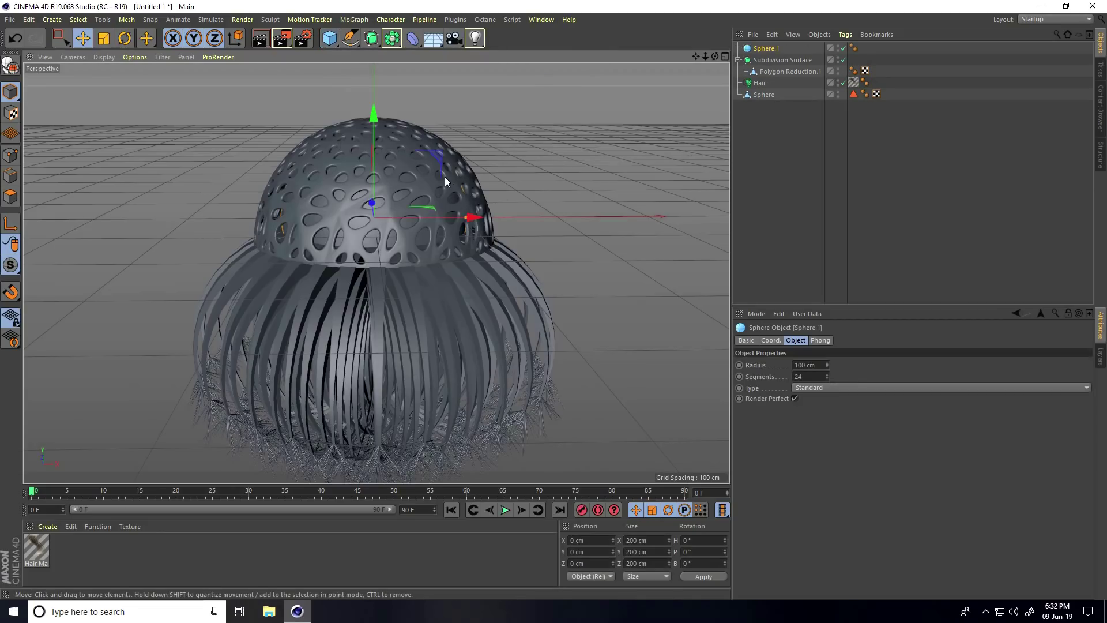
right_click_drag(445, 176, 542, 255, "alt")
left_click_drag(827, 366, 826, 364)
left_click(827, 363)
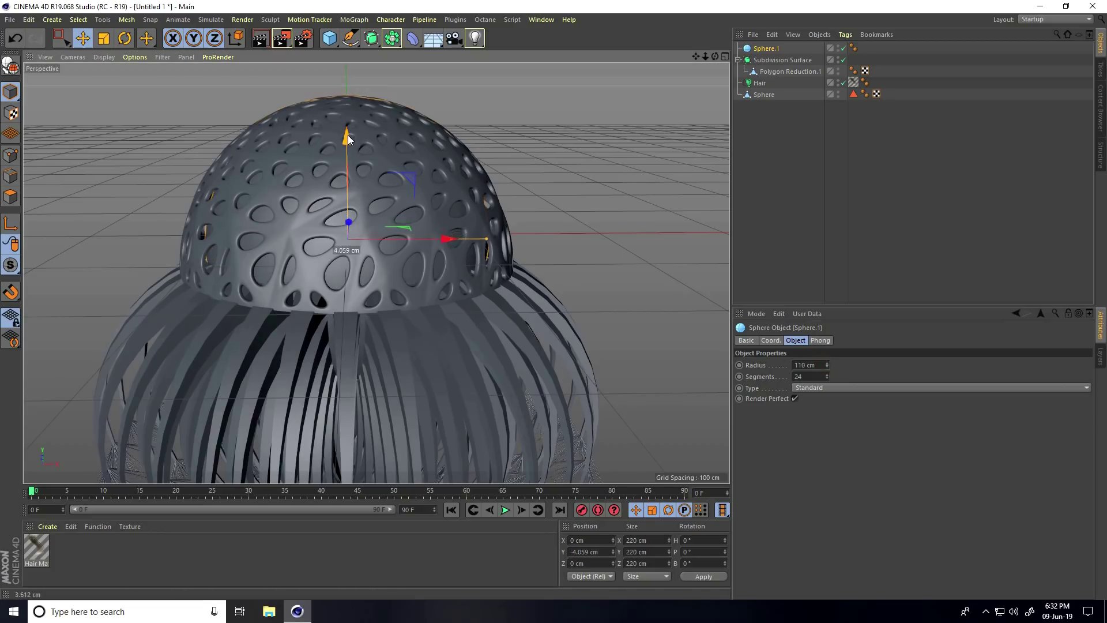
mouse_move(348, 135)
left_mouse_down()
mouse_move(352, 165)
mouse_move(352, 148)
left_mouse_up()
scroll(352, 148, "up", 3)
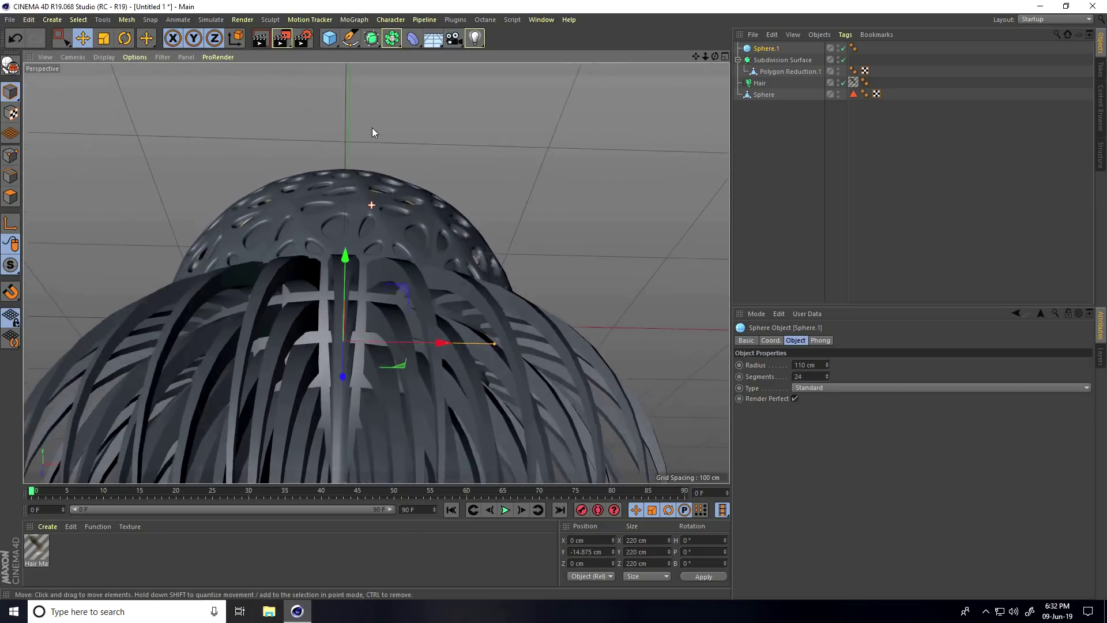
scroll(375, 138, "down", 2)
scroll(363, 229, "down", 2)
scroll(316, 204, "down", 1)
scroll(290, 209, "down", 1)
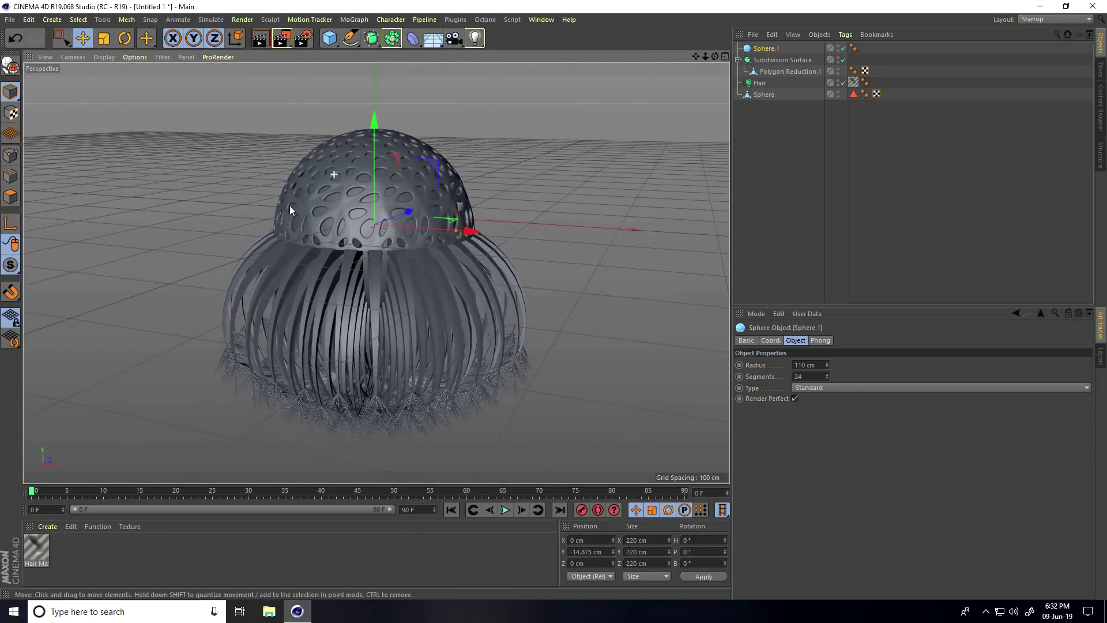
Load the MercyMat material collection into the Material Manager
mouse_move(290, 205)
left_mouse_down("alt")
mouse_move(348, 286)
mouse_move(432, 281)
mouse_move(224, 257)
mouse_move(365, 246)
mouse_move(401, 226)
mouse_move(428, 143)
mouse_move(482, 111)
mouse_move(570, 158)
mouse_move(480, 224)
mouse_move(304, 242)
mouse_move(346, 230)
left_mouse_up("alt")
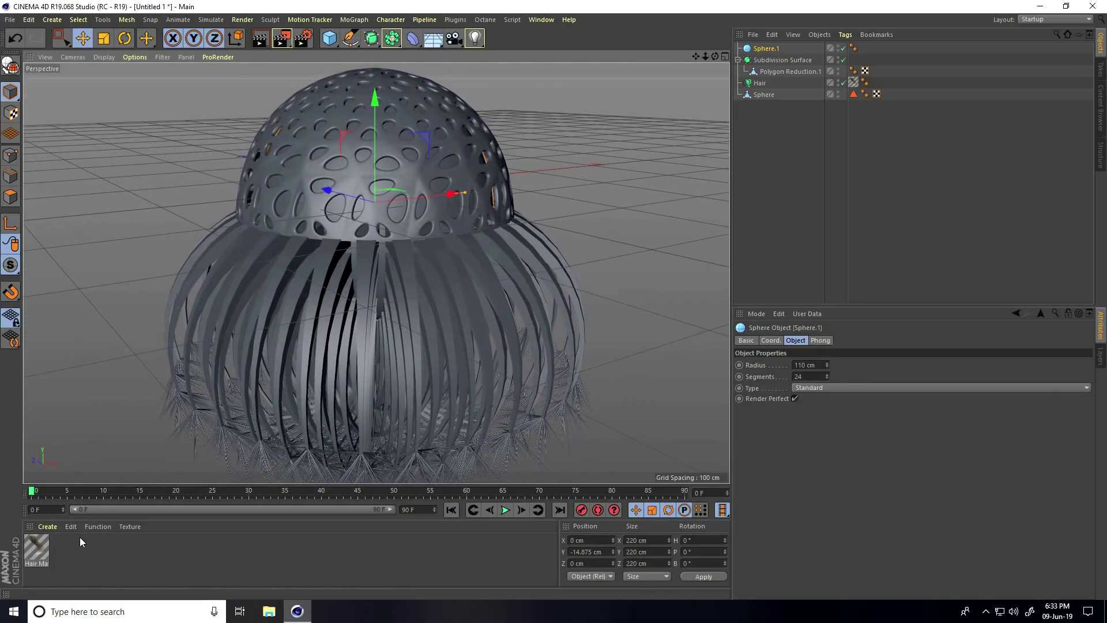
left_click(41, 526)
left_click(89, 420)
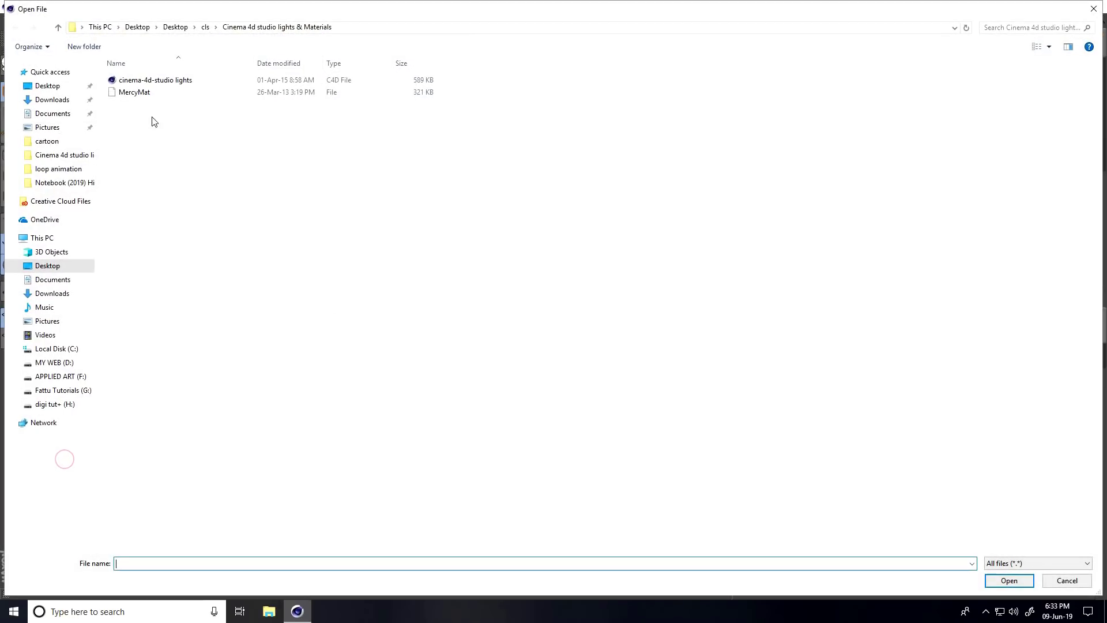
left_click(135, 92)
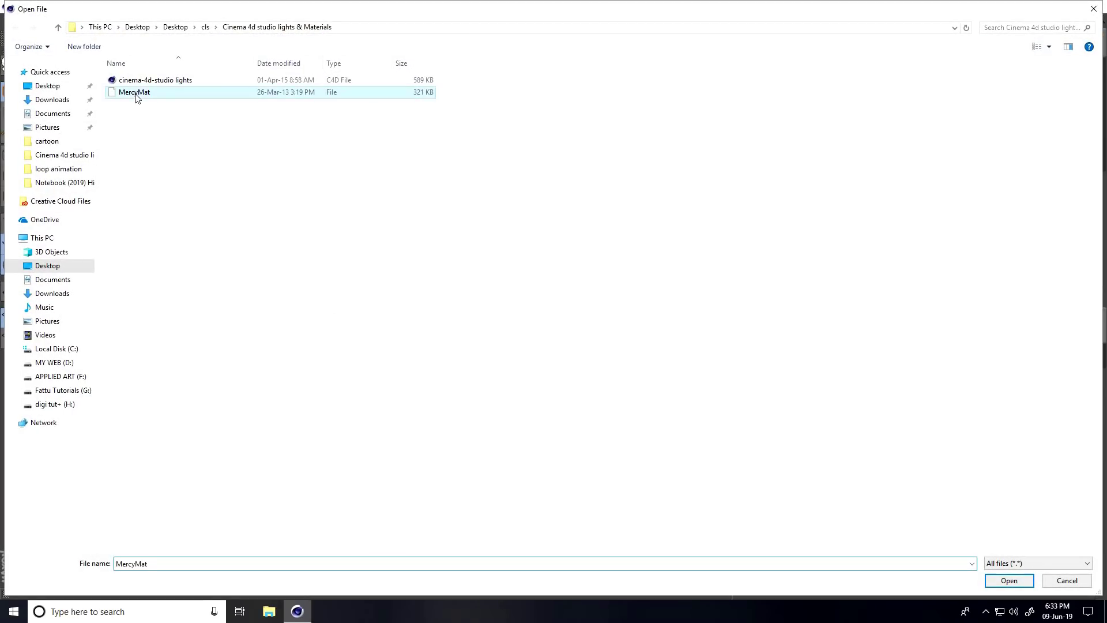
left_click(1010, 584)
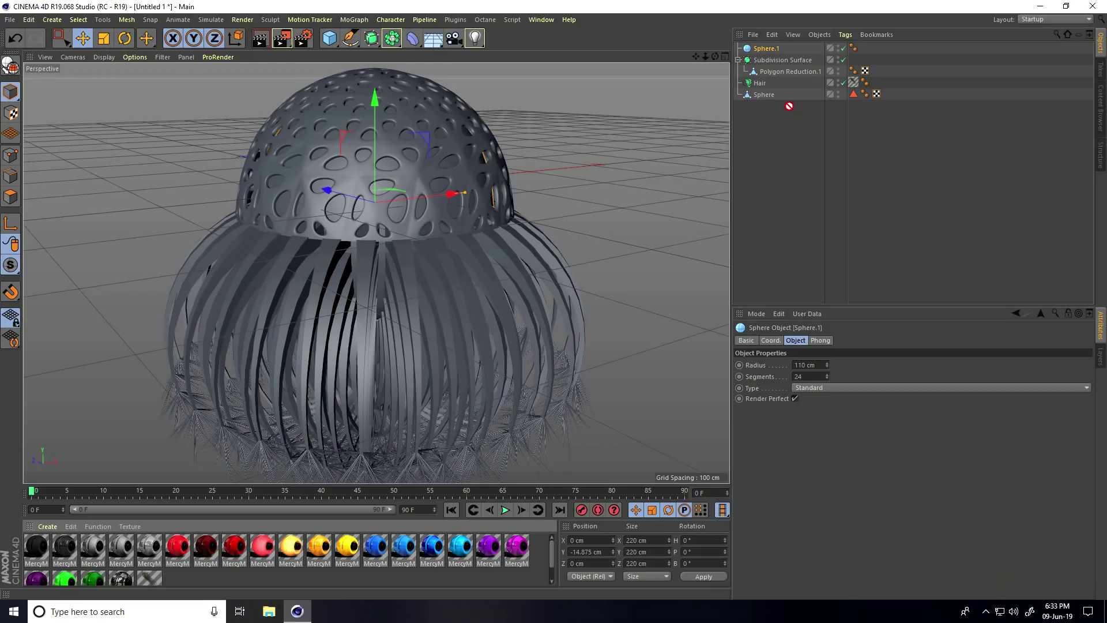
Apply the red material to the dome and edit the white material: Diffusion off, brightness 100%
left_click_drag(178, 547, 302, 130)
left_click_drag(459, 137, 325, 365, "alt")
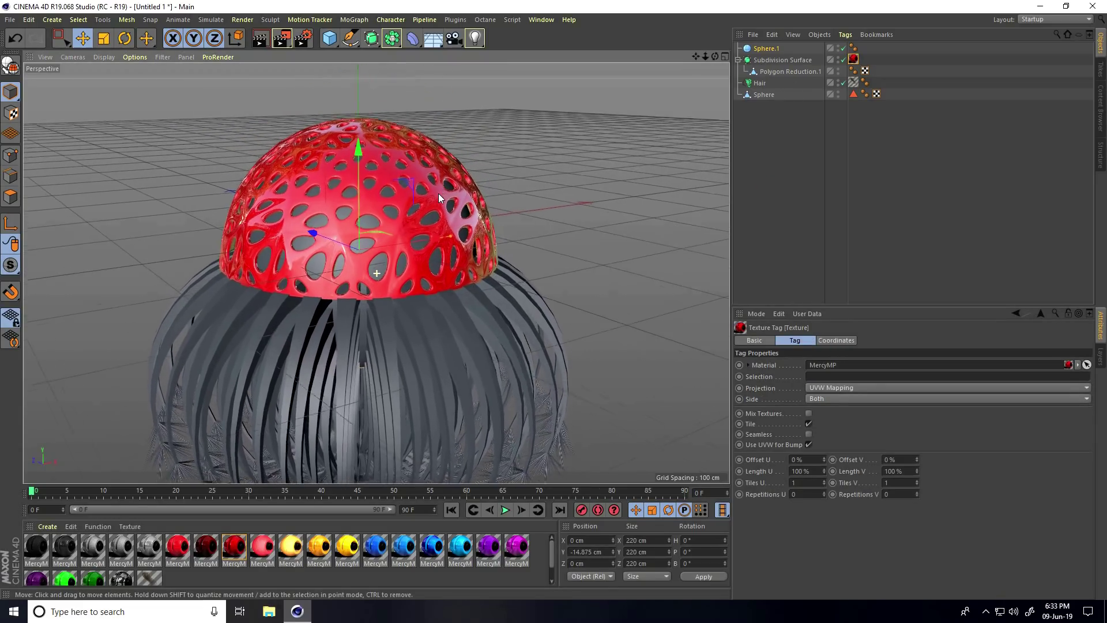
double_click(150, 547)
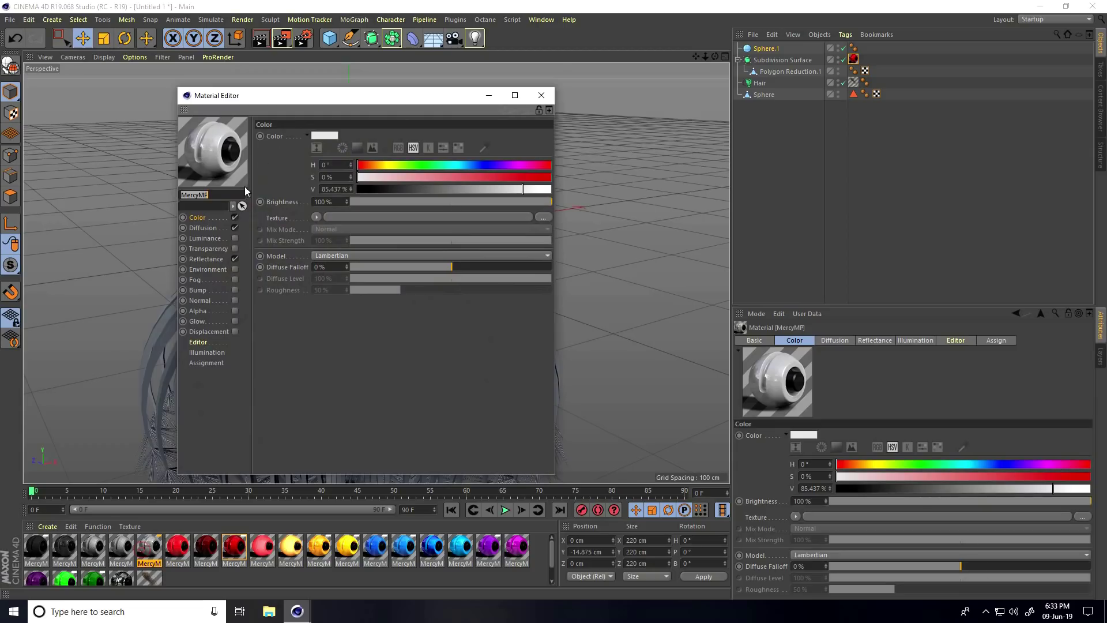
left_click(234, 227)
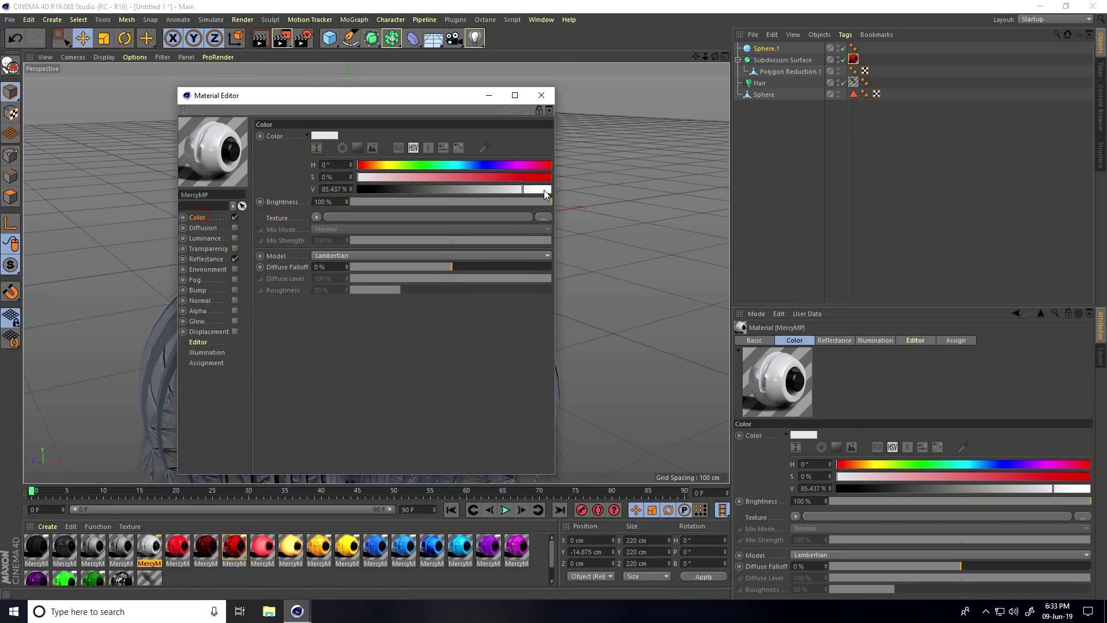
left_click_drag(523, 189, 592, 193)
left_click(541, 95)
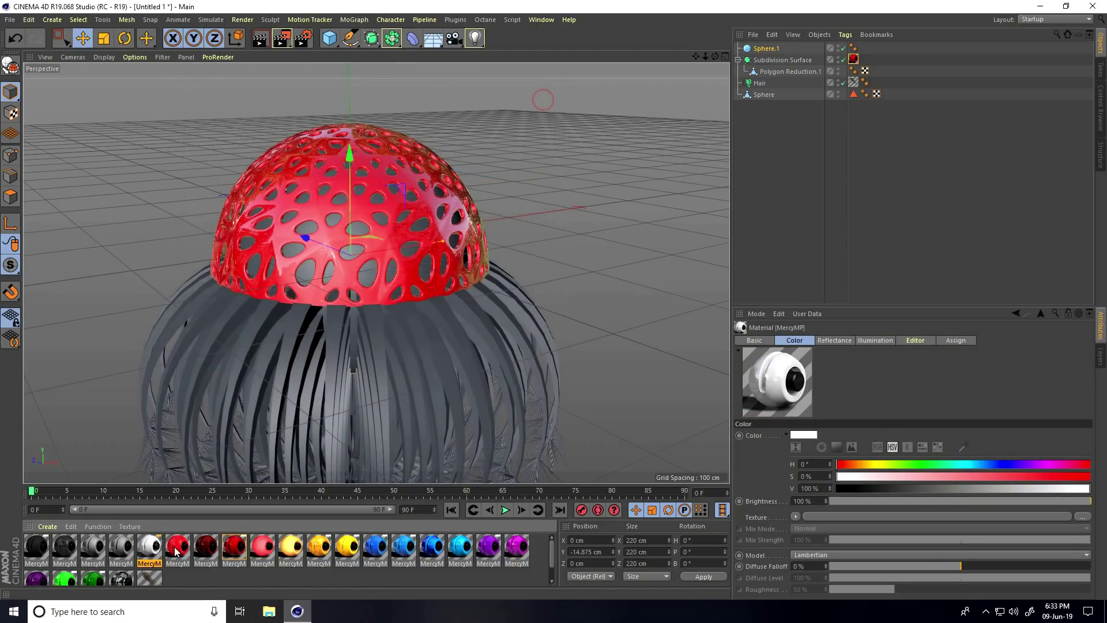
Apply white to the inner sphere and yellow to the tentacle strips, then inspect the hair underside
left_click_drag(766, 52, 767, 49)
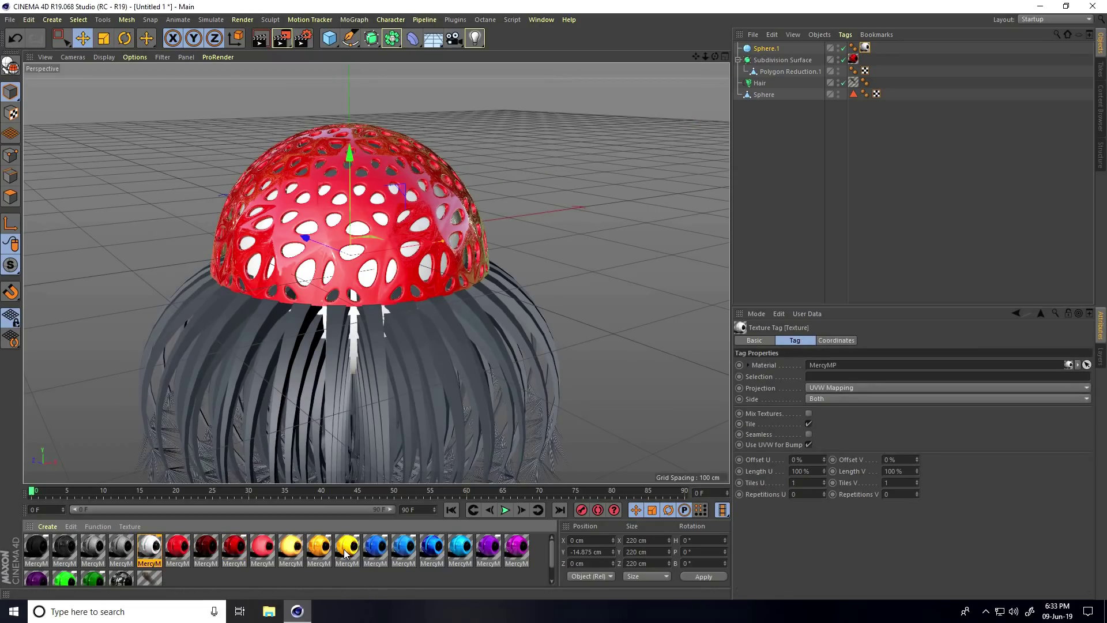
left_click_drag(773, 97, 766, 94)
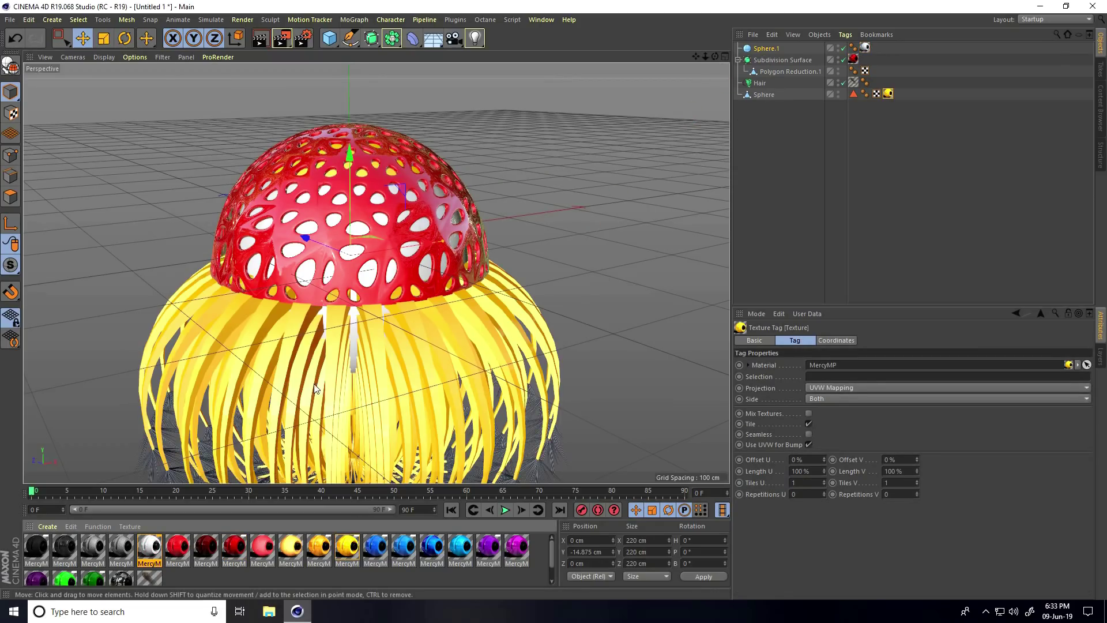
left_click_drag(333, 343, 361, 317, "alt")
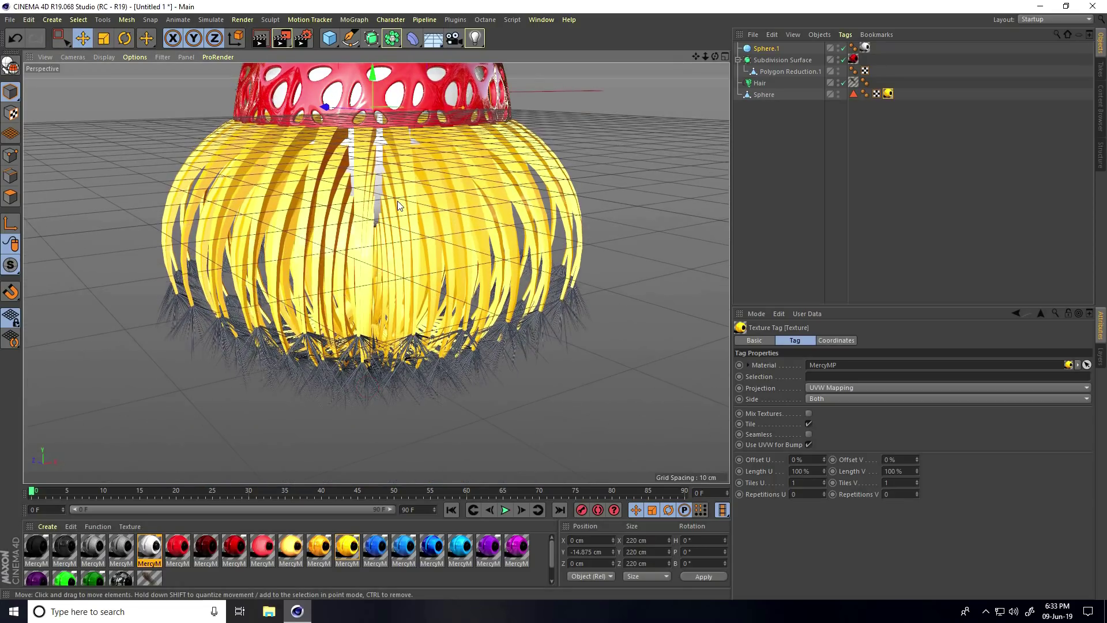
scroll(367, 329, "up", 3)
scroll(376, 346, "up", 2)
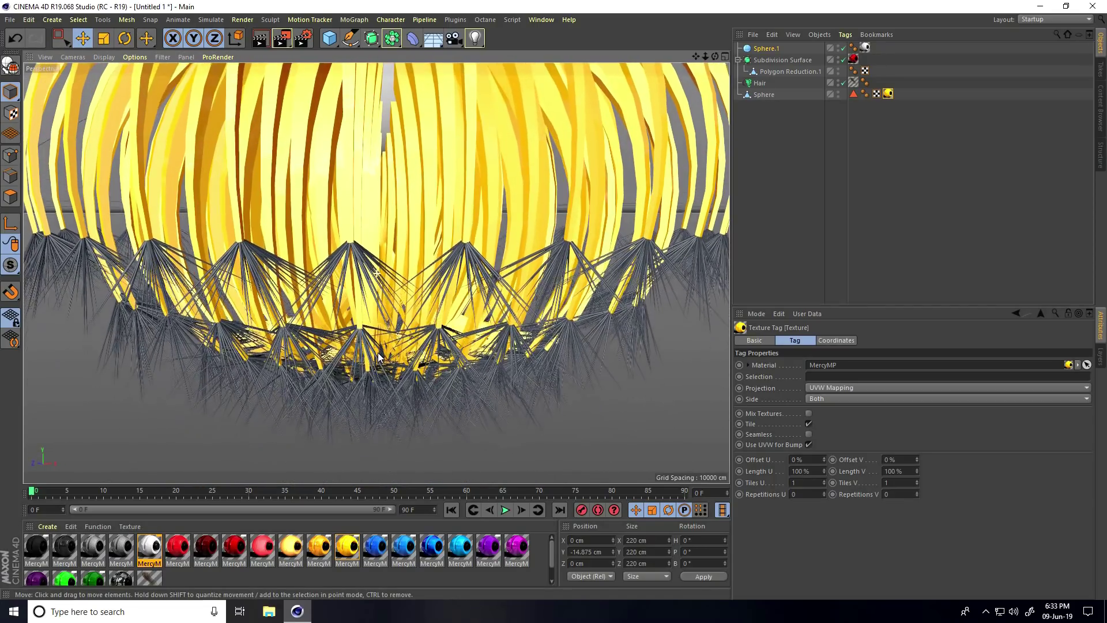
scroll(387, 368, "up", 2)
left_click_drag(386, 368, 380, 377, "alt")
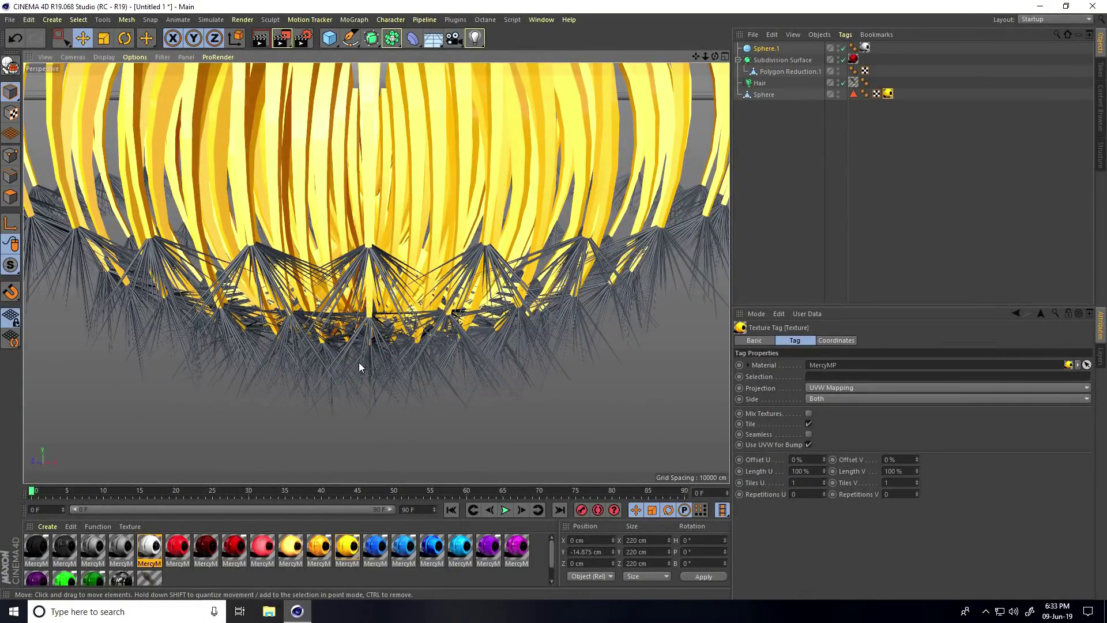
scroll(262, 362, "down", 4)
scroll(221, 366, "down", 5)
left_click_drag(220, 367, 323, 322, "alt")
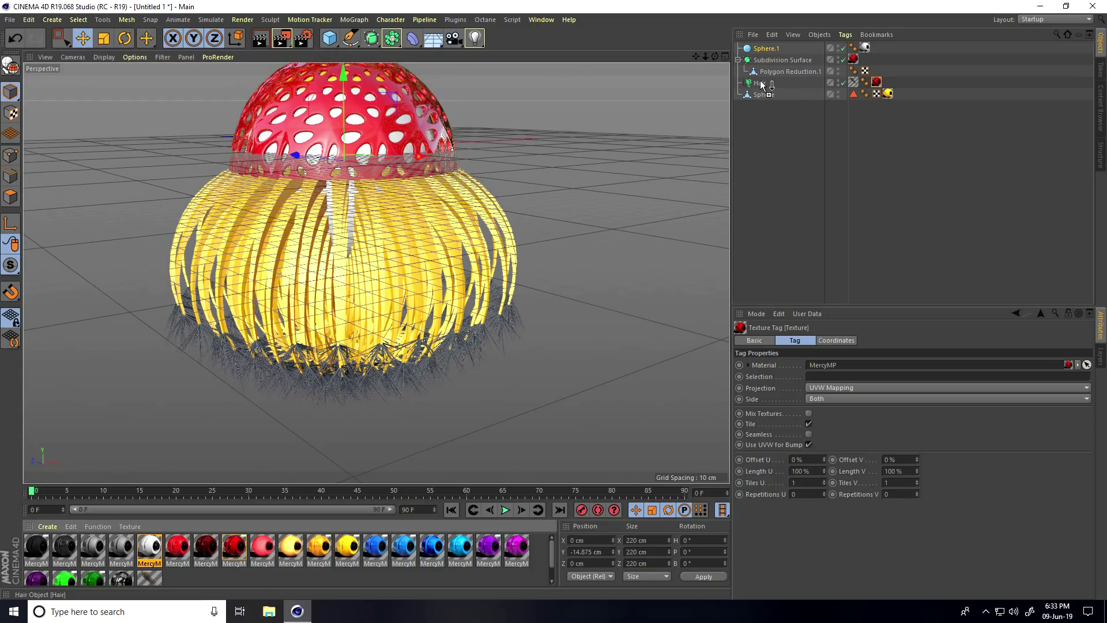
scroll(351, 356, "up", 3)
scroll(389, 373, "up", 2)
scroll(438, 391, "up", 2)
From a frontal view, play then stop the animation to watch the hair tufts sway
left_click_drag(439, 392, 360, 367, "alt")
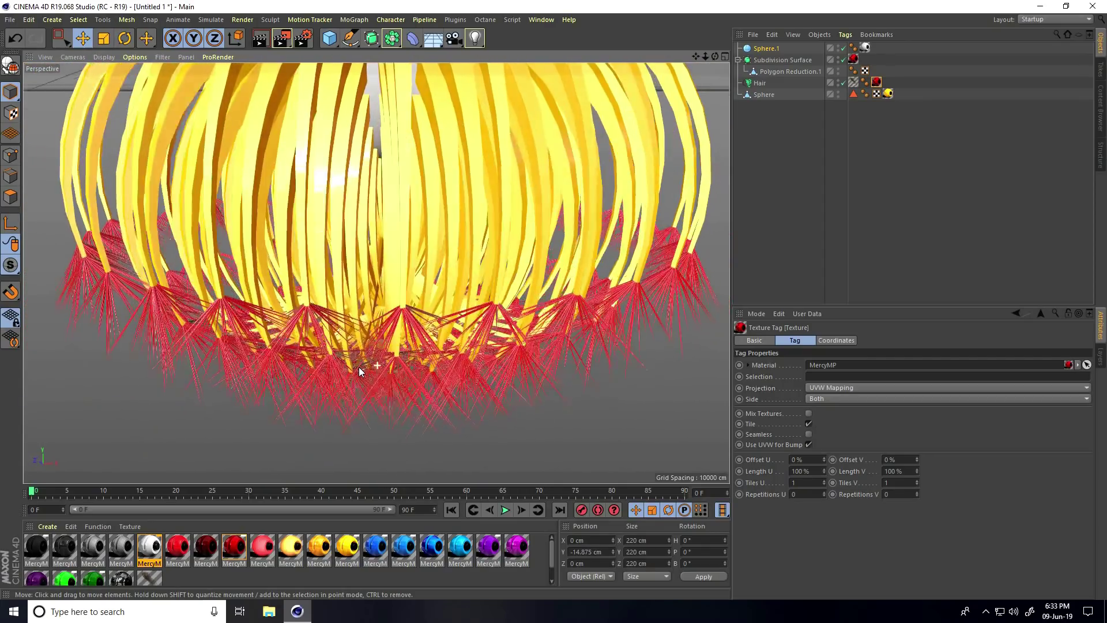
left_click(509, 509)
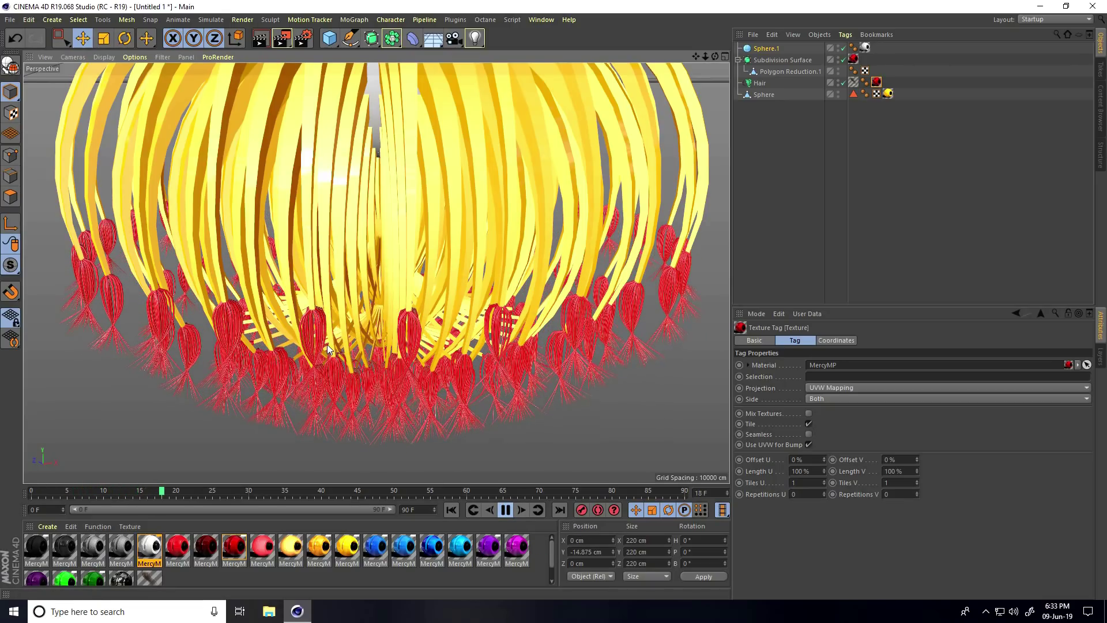
left_click(506, 509)
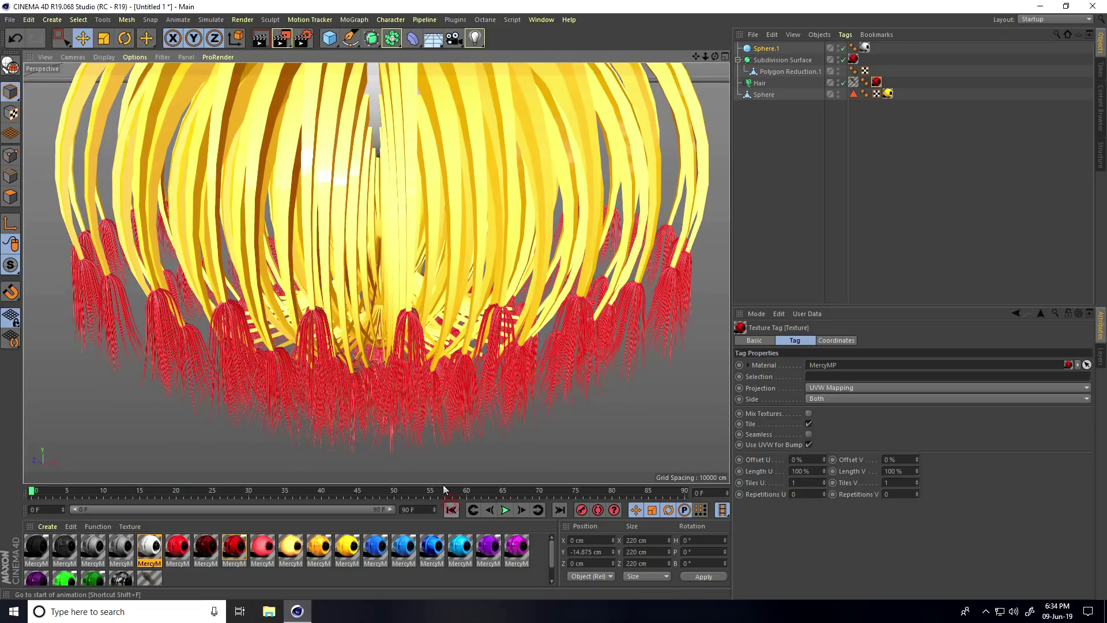
scroll(399, 399, "down", 3)
scroll(395, 436, "down", 3)
scroll(374, 349, "down", 3)
left_click_drag(374, 349, 347, 295, "alt")
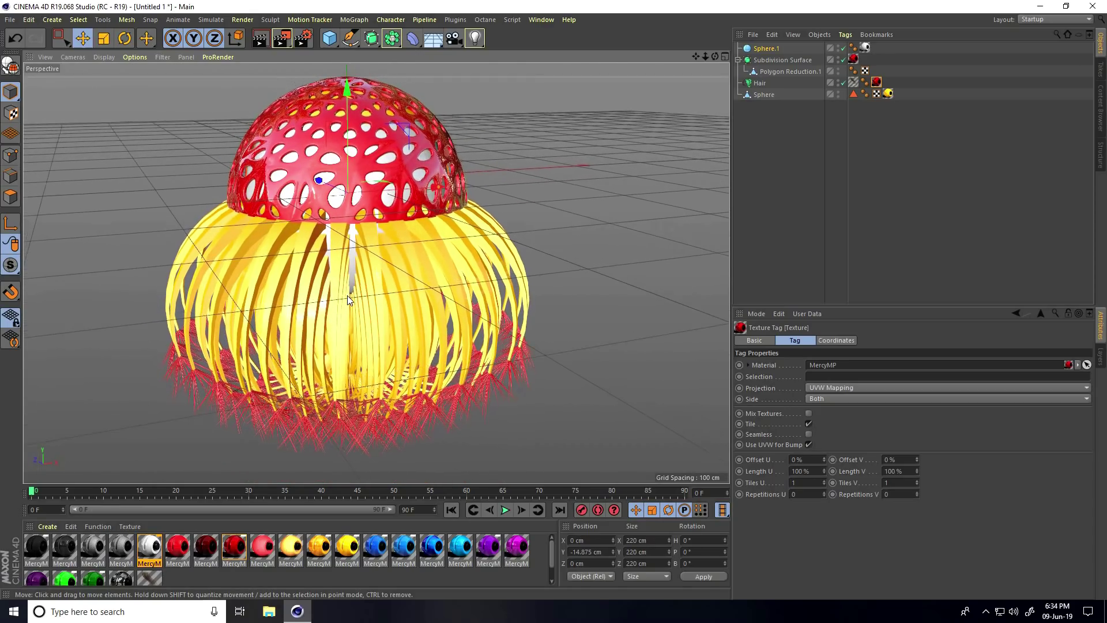
Load the studio lights scene and lower the floor and background beneath the jellyfish
left_click(11, 19)
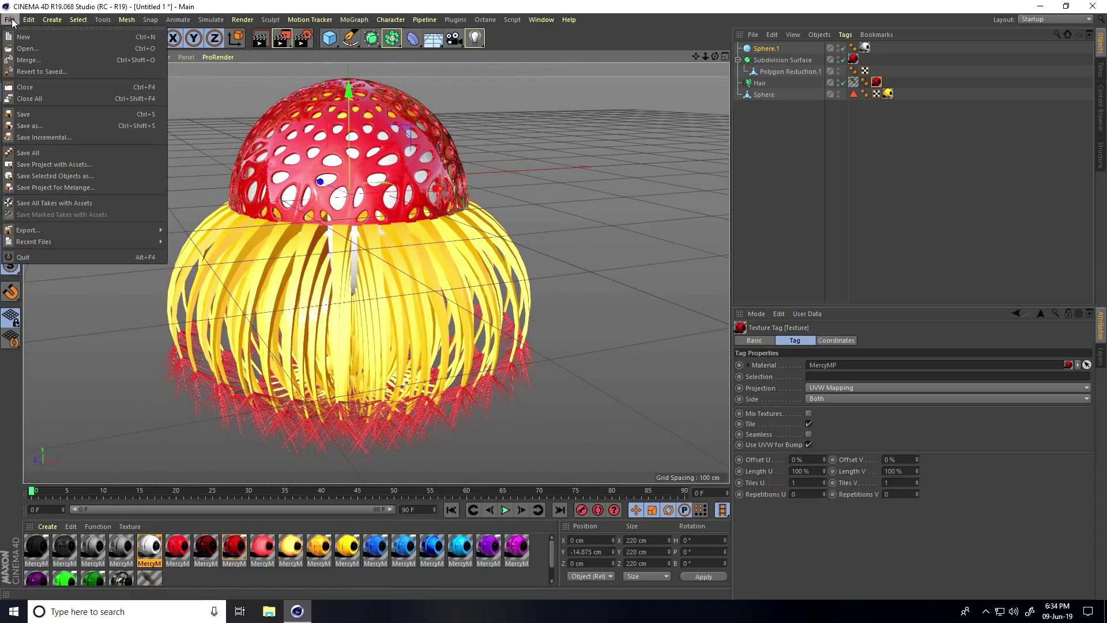
left_click(26, 59)
left_click(132, 79)
left_click(1004, 580)
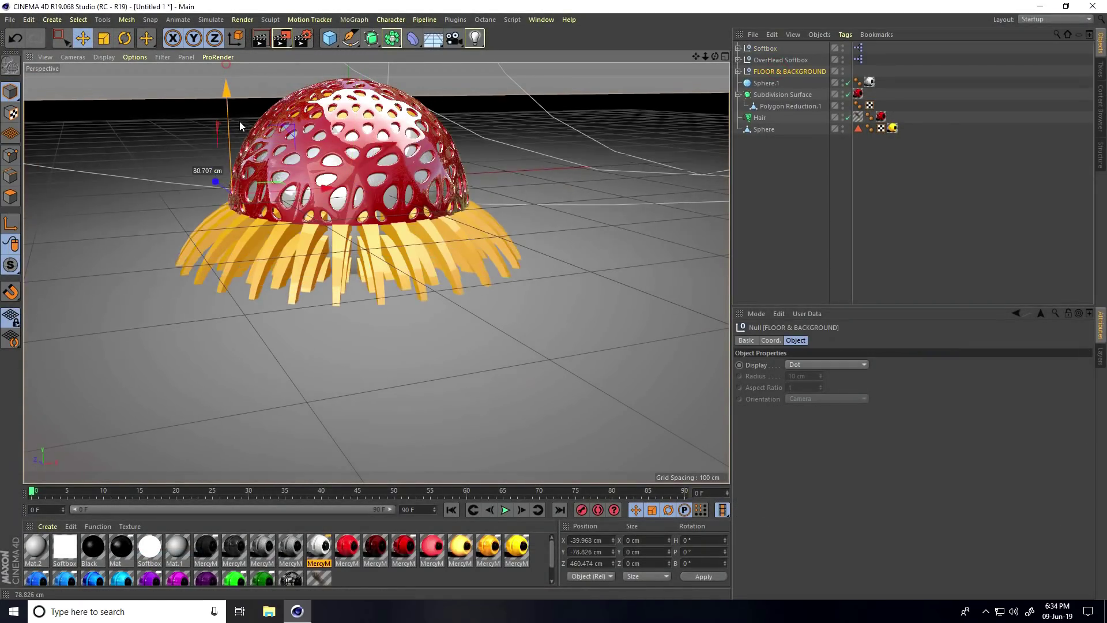
left_click_drag(244, 132, 261, 256)
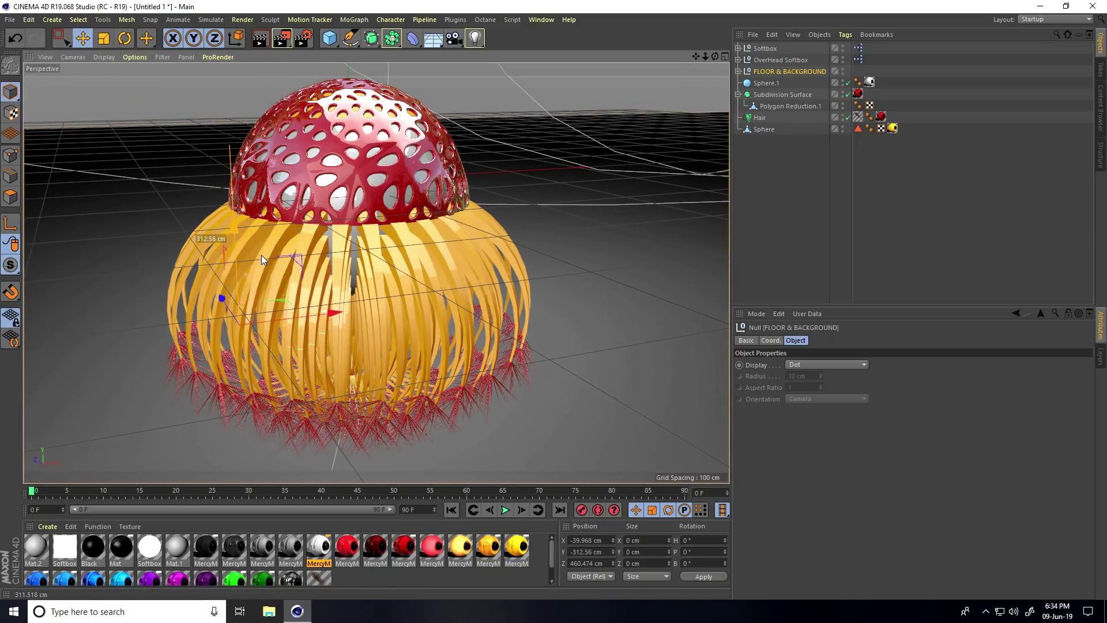
scroll(261, 255, "down", 3)
mouse_move(442, 260)
left_mouse_down("alt")
mouse_move(337, 325)
mouse_move(350, 327)
left_mouse_up("alt")
Slide the OverHead Softbox sideways along X and reframe the view on the jellyfish
left_click(403, 95)
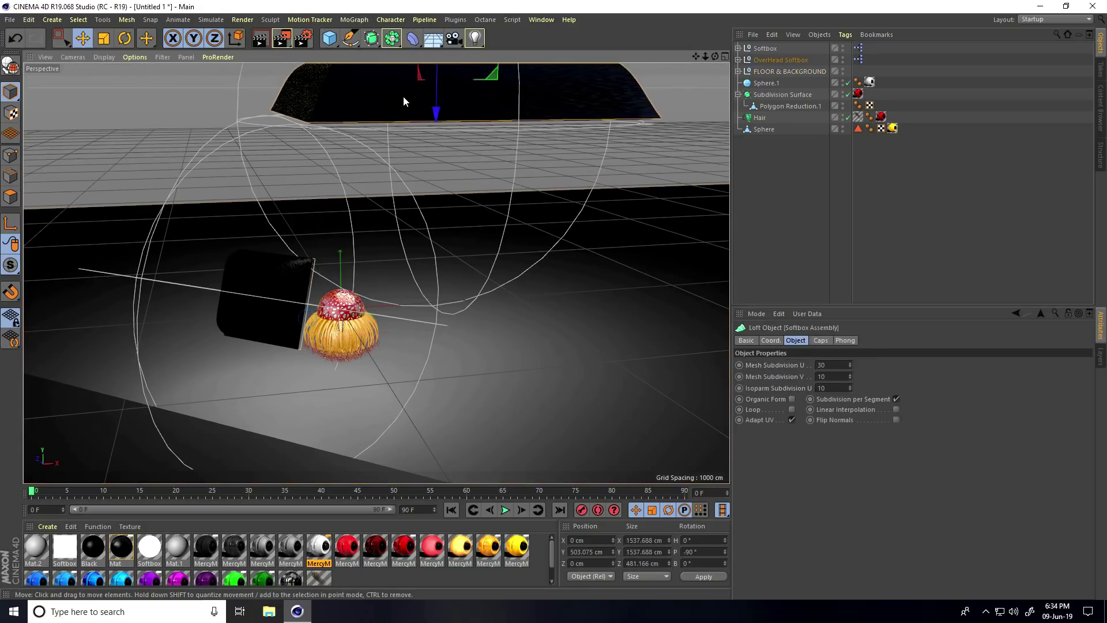
left_click(780, 60)
mouse_move(524, 112)
left_mouse_down()
mouse_move(458, 112)
mouse_move(308, 283)
left_mouse_up()
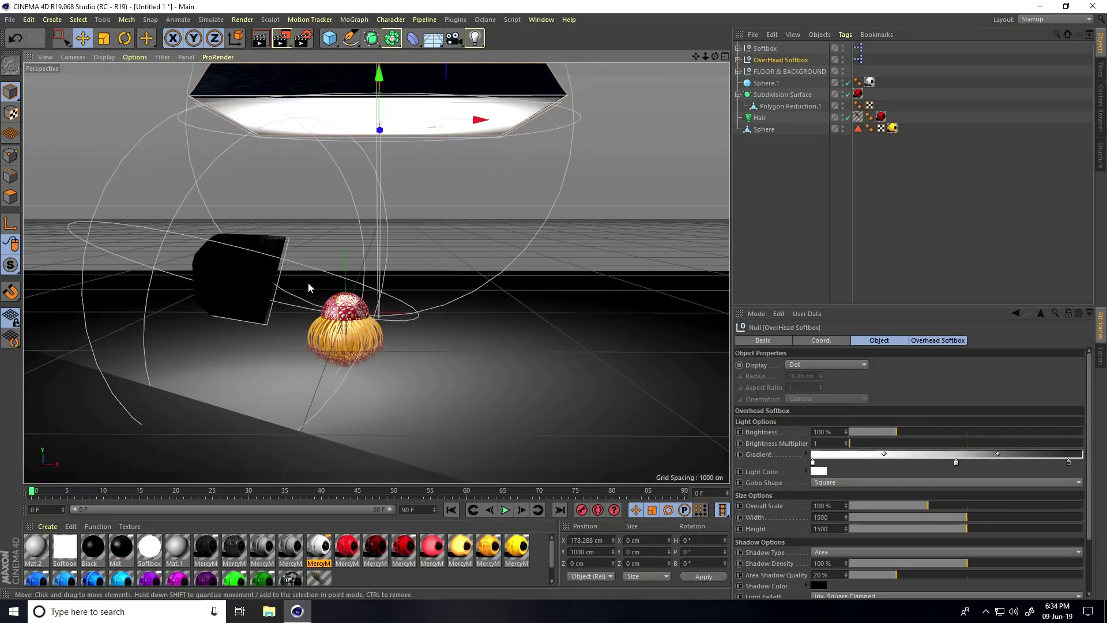
right_click_drag(321, 285, 455, 259, "alt")
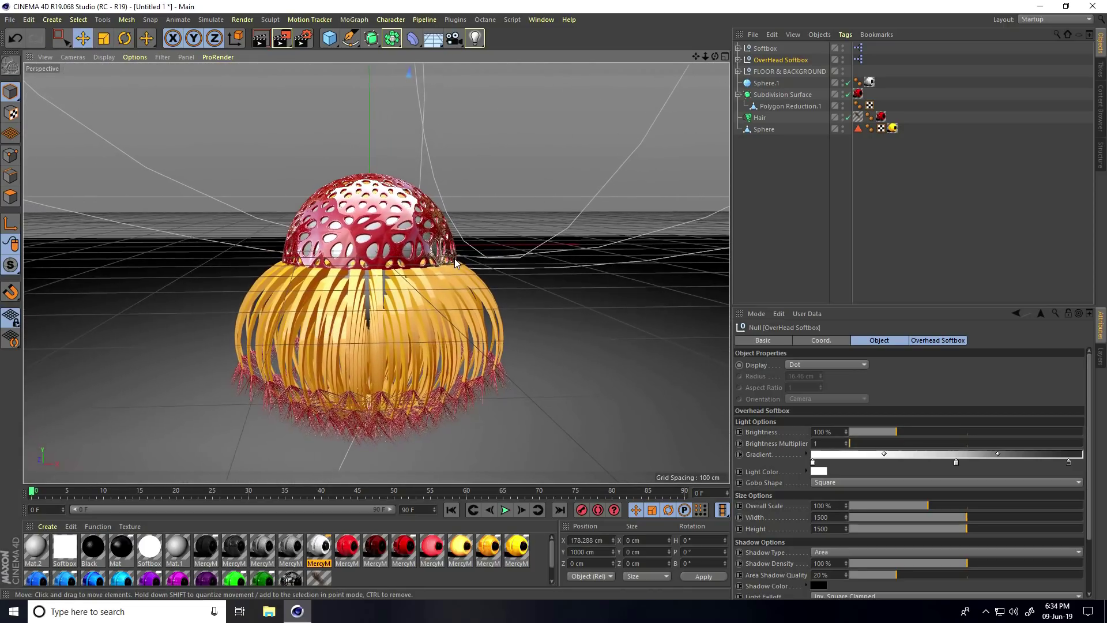
left_click_drag(454, 259, 459, 280, "alt")
right_click_drag(347, 322, 380, 320, "alt")
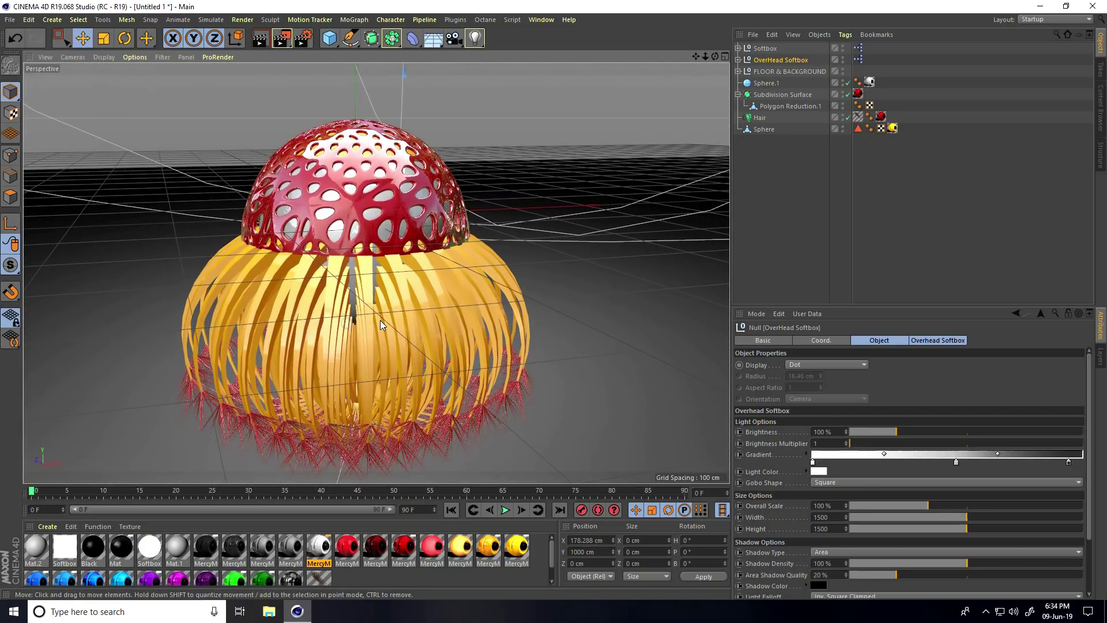
mouse_move(380, 321)
left_mouse_down("alt")
mouse_move(370, 301)
mouse_move(375, 332)
left_mouse_up("alt")
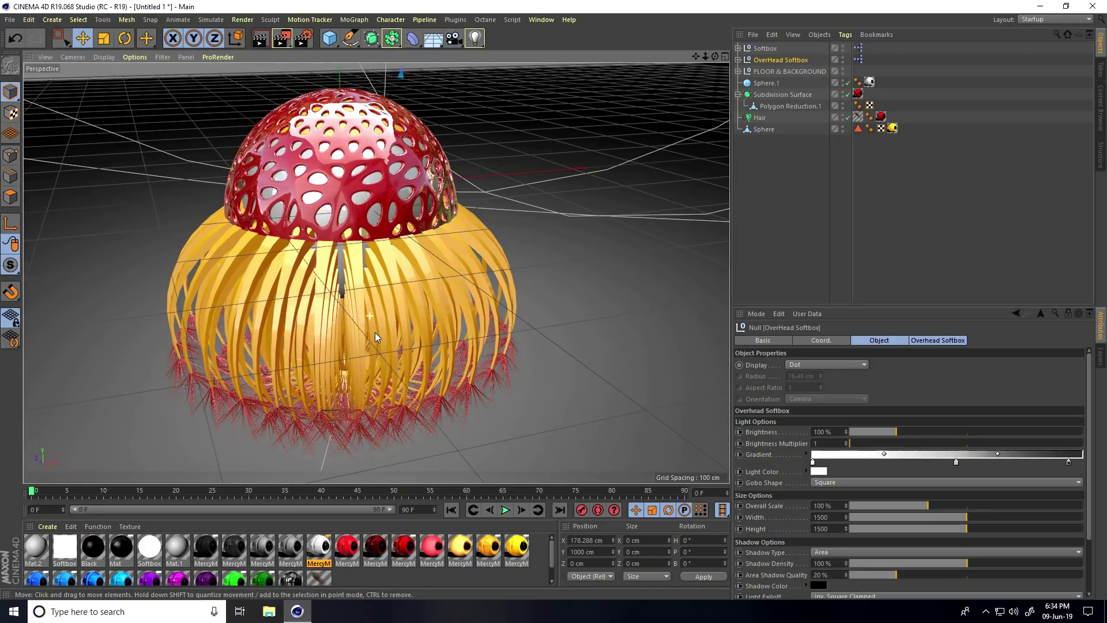
middle_click_drag(375, 322, 396, 321, "alt")
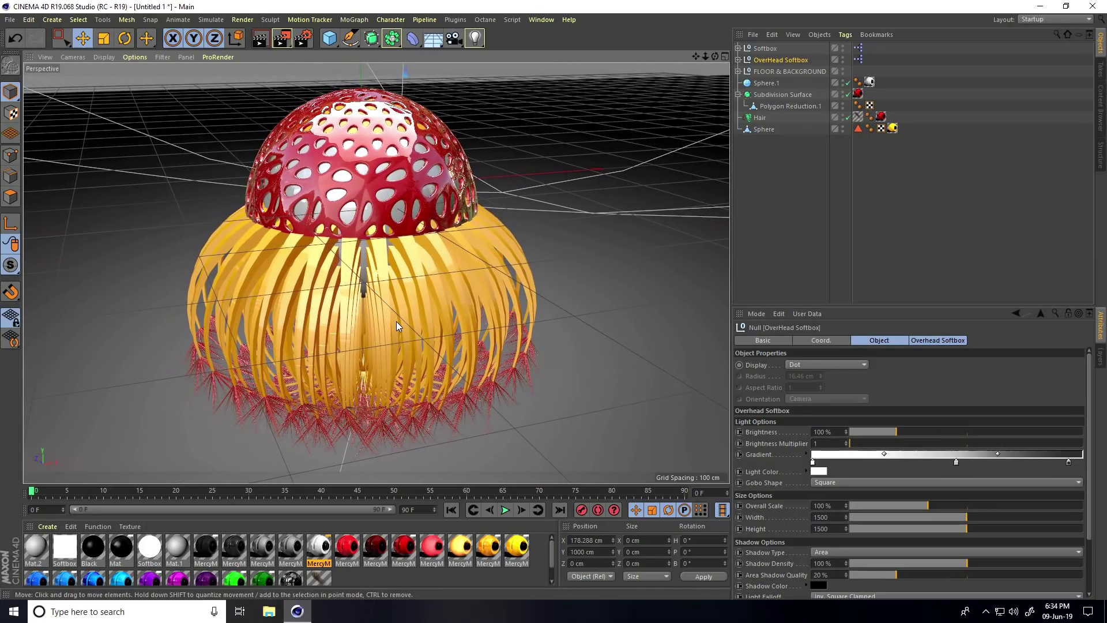
Add a camera matching the current jellyfish view and bring up its tag menu
left_click(453, 38)
left_click(495, 61)
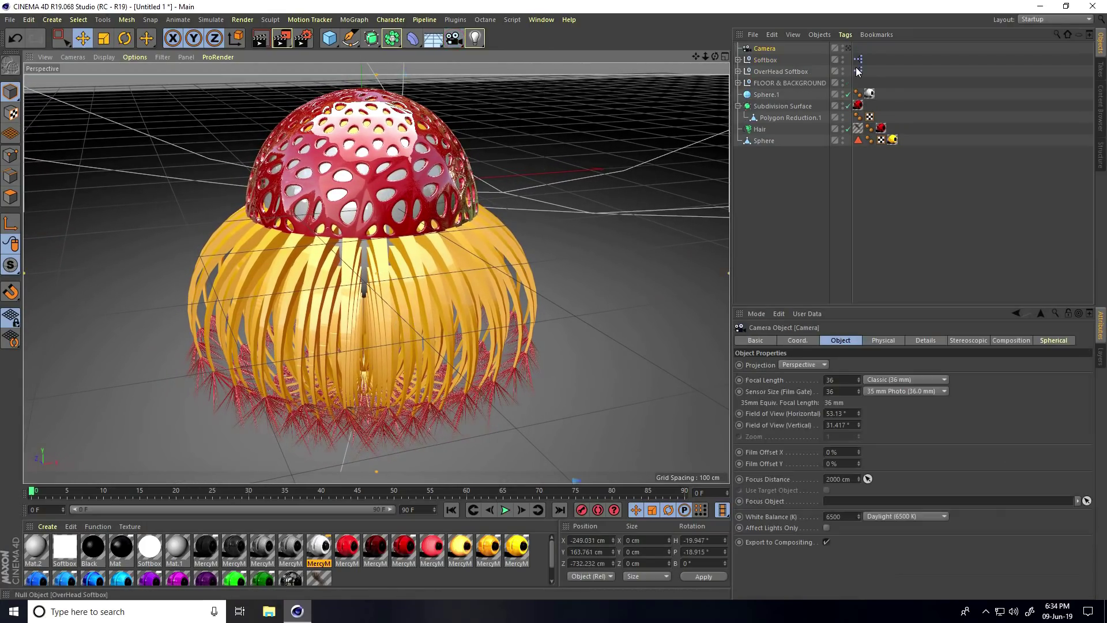
right_click(765, 54)
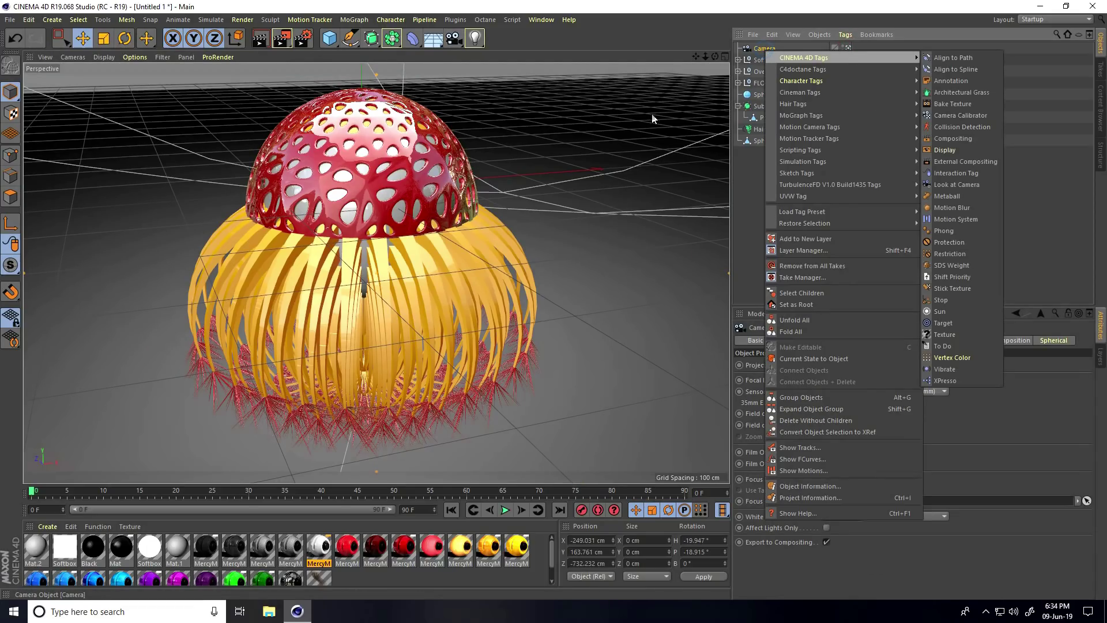
scroll(554, 301, "down", 1)
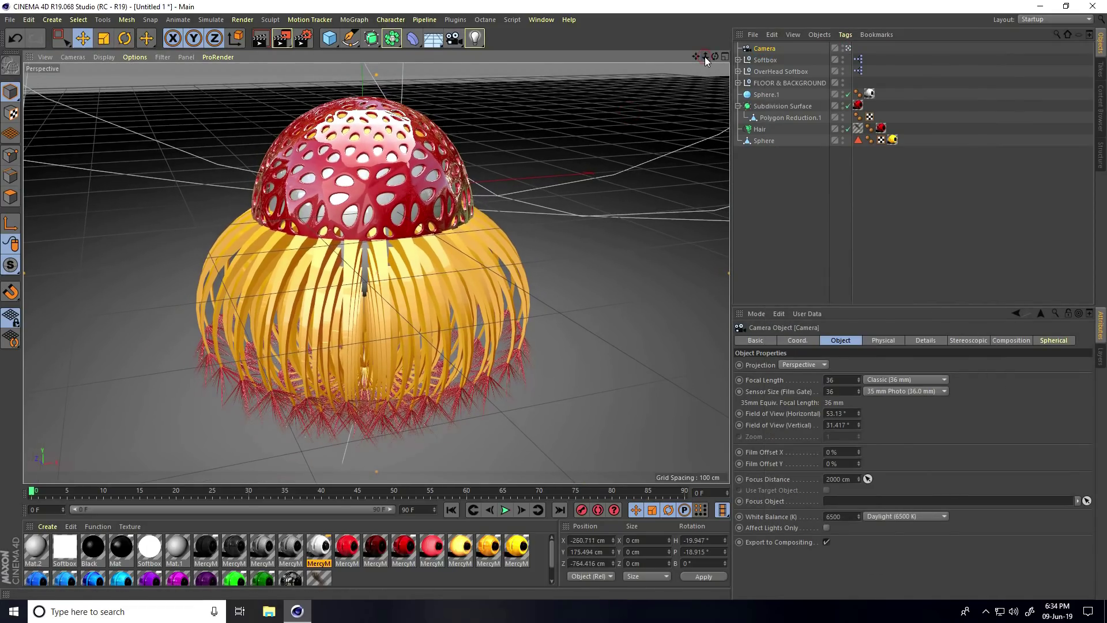
right_click(765, 50)
mouse_move(805, 57)
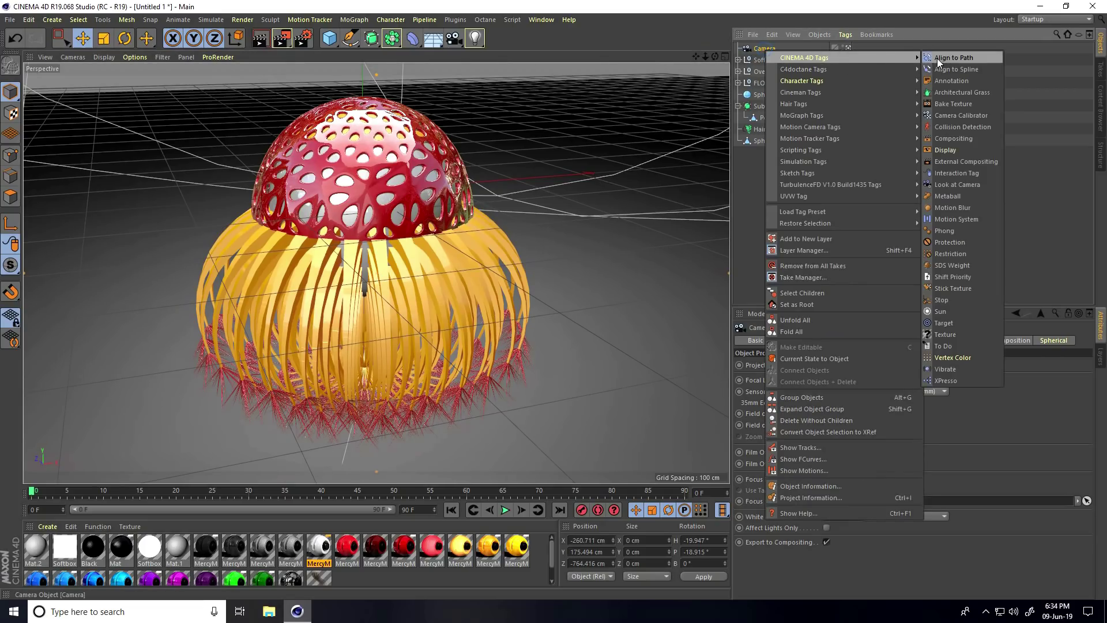
Protect the camera, then add Ambient Occlusion with 256 maximum samples and 100% accuracy
left_click(956, 244)
left_click(303, 38)
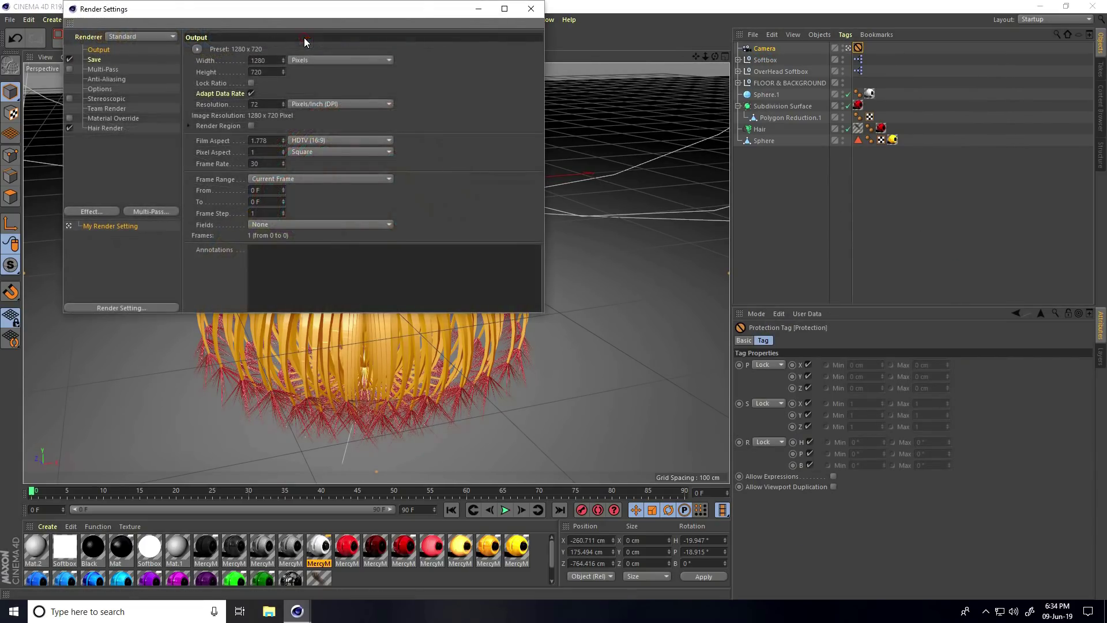
left_click(95, 211)
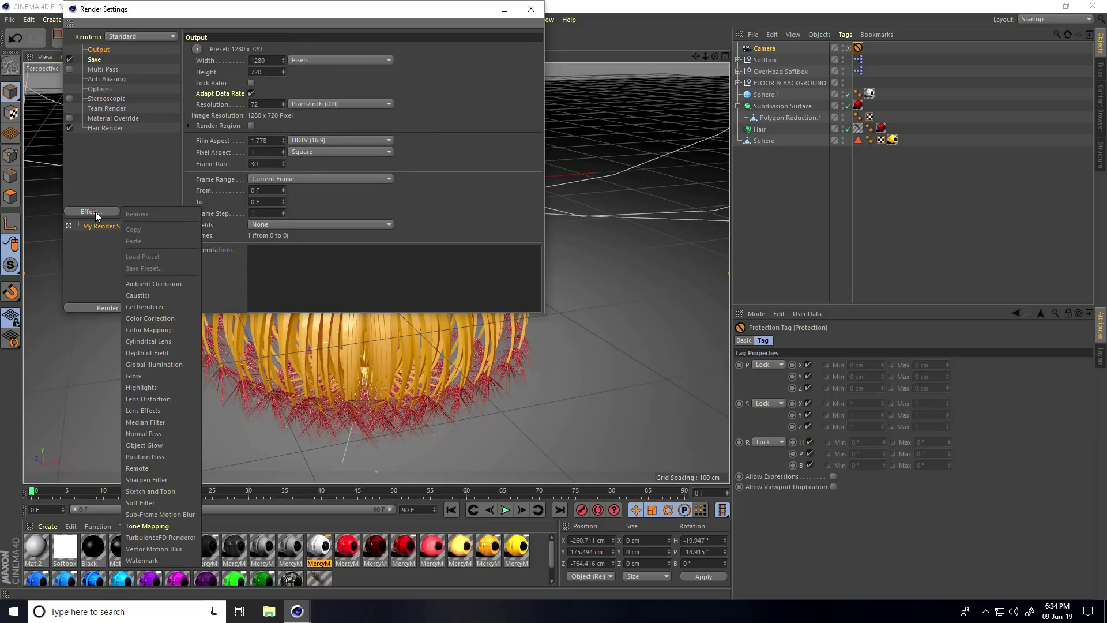
left_click(154, 285)
double_click(284, 159)
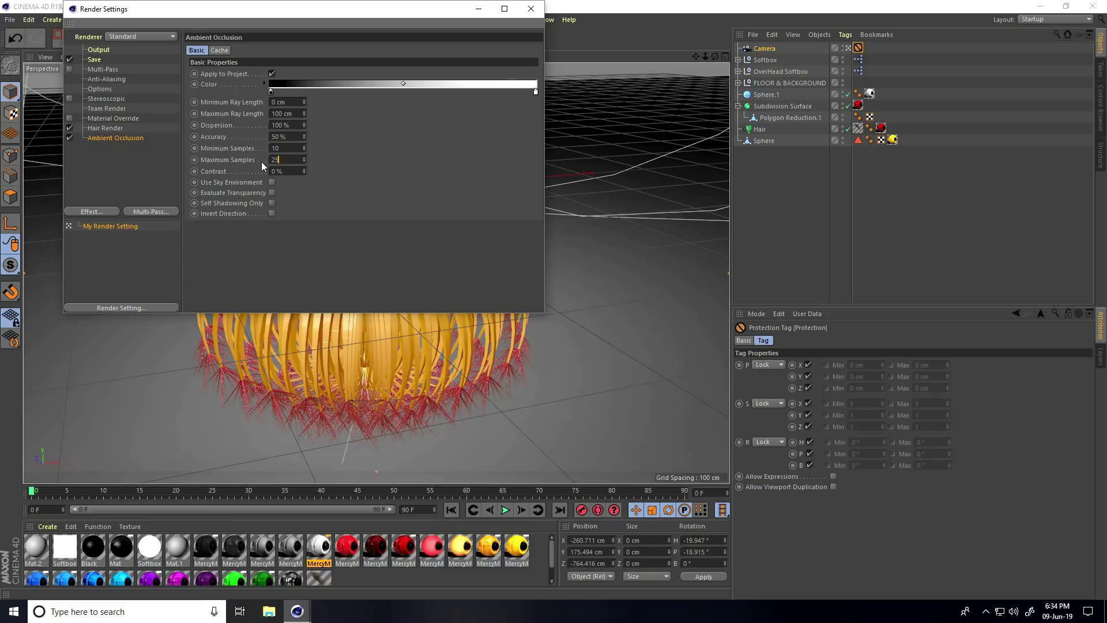
type("6")
key("Return")
double_click(295, 134)
type("100")
key("Return")
Add Global Illumination and set anti-aliasing quality to Best
left_click(84, 209)
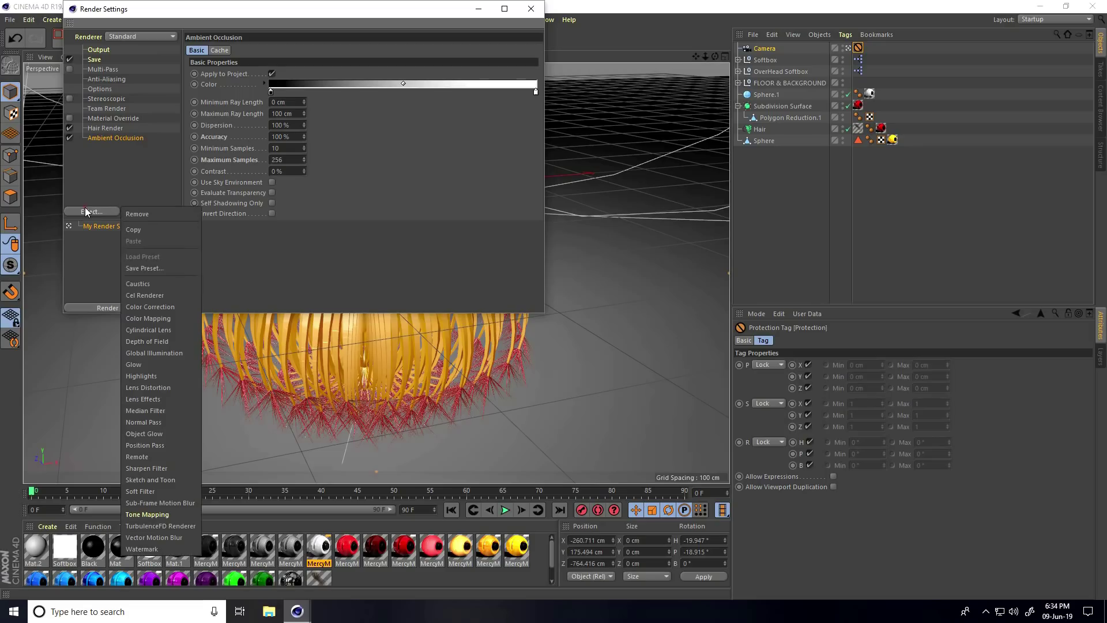
left_click(144, 352)
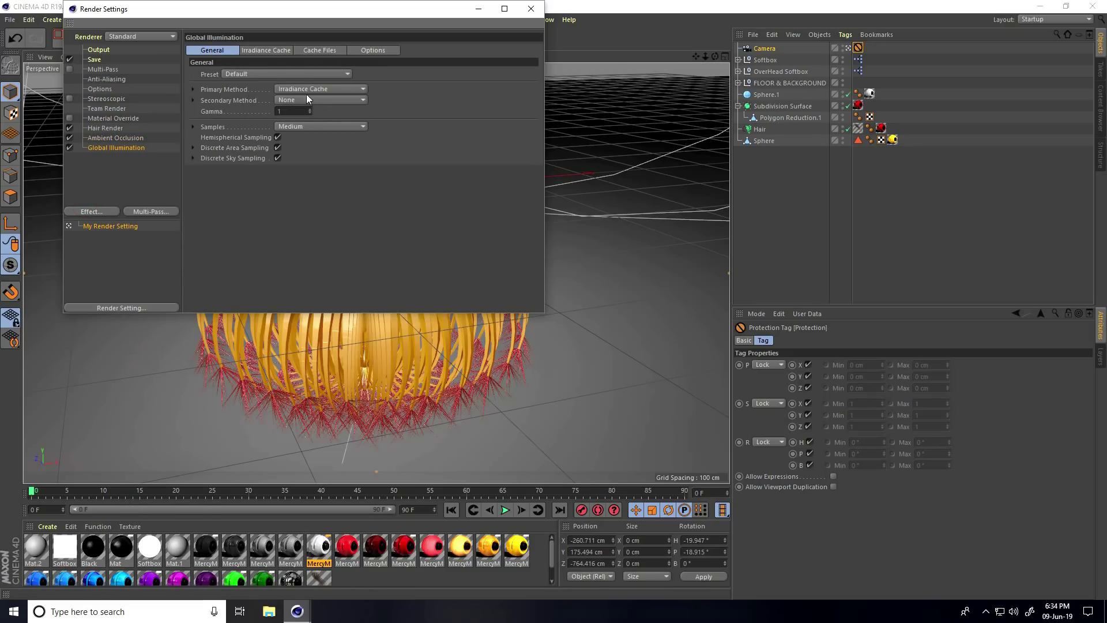
left_click(103, 81)
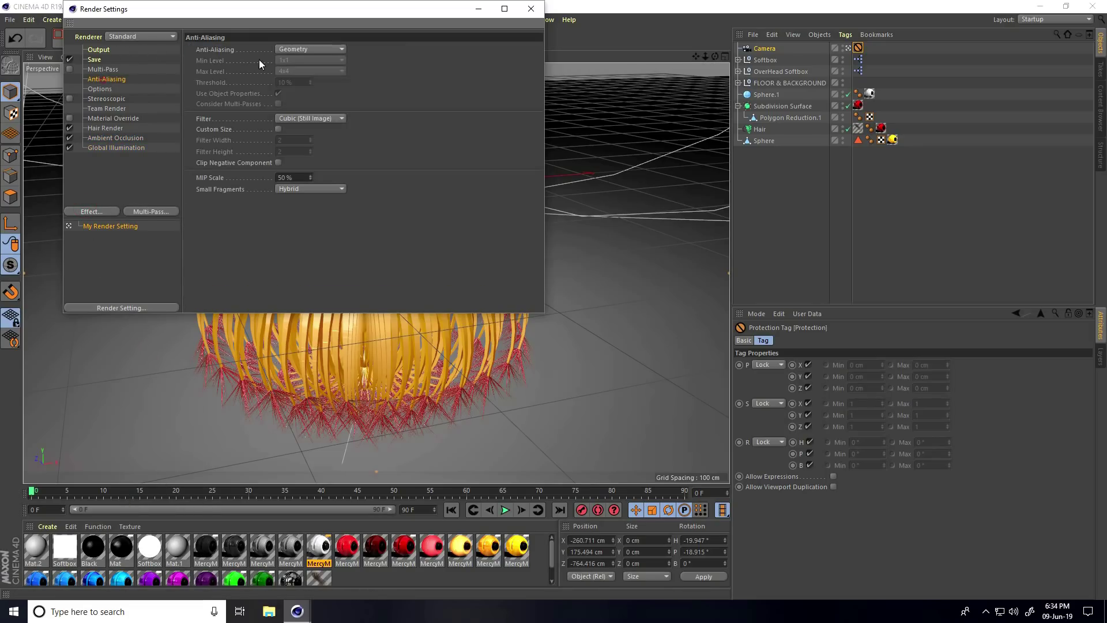
left_click(297, 49)
left_click(293, 84)
Set the output resolution to the HDTV 1080 29.97 preset
left_click(97, 59)
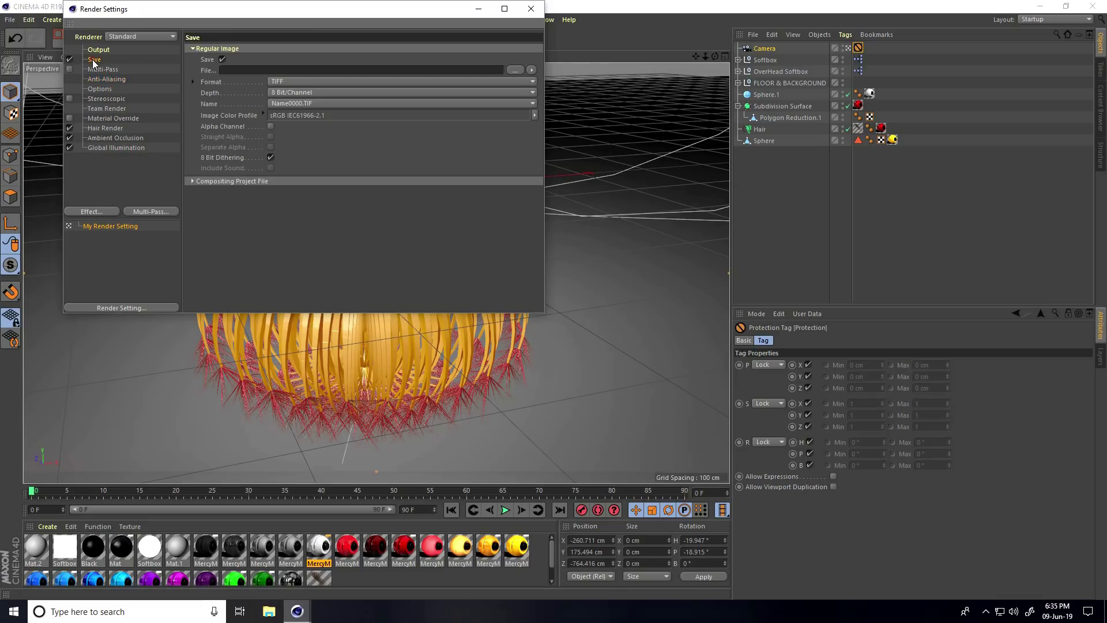
left_click(97, 51)
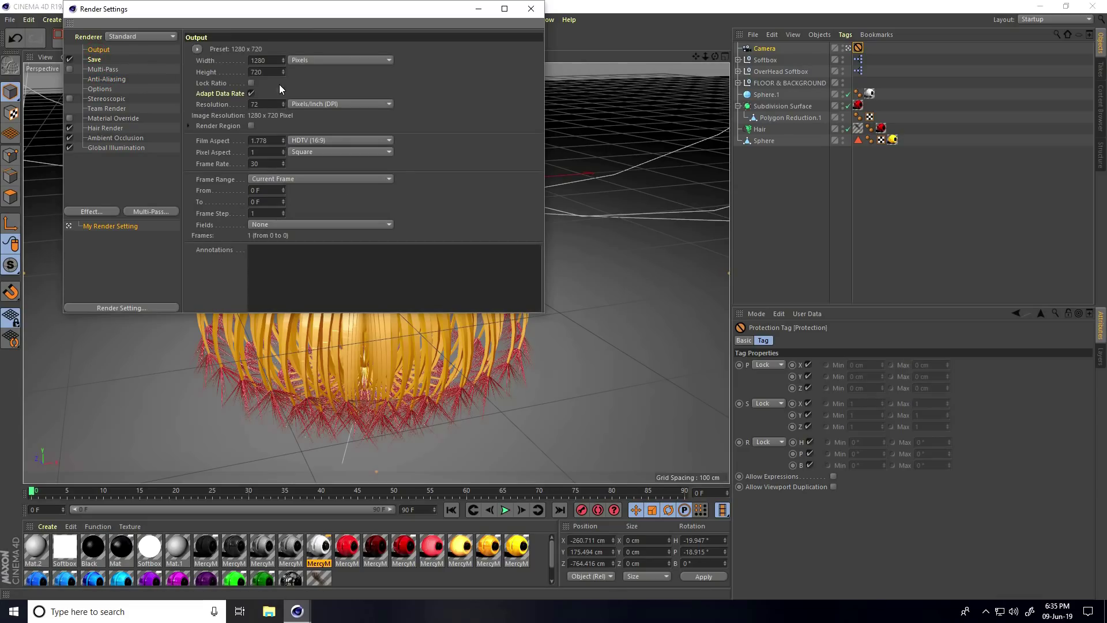
left_click(197, 49)
mouse_move(213, 83)
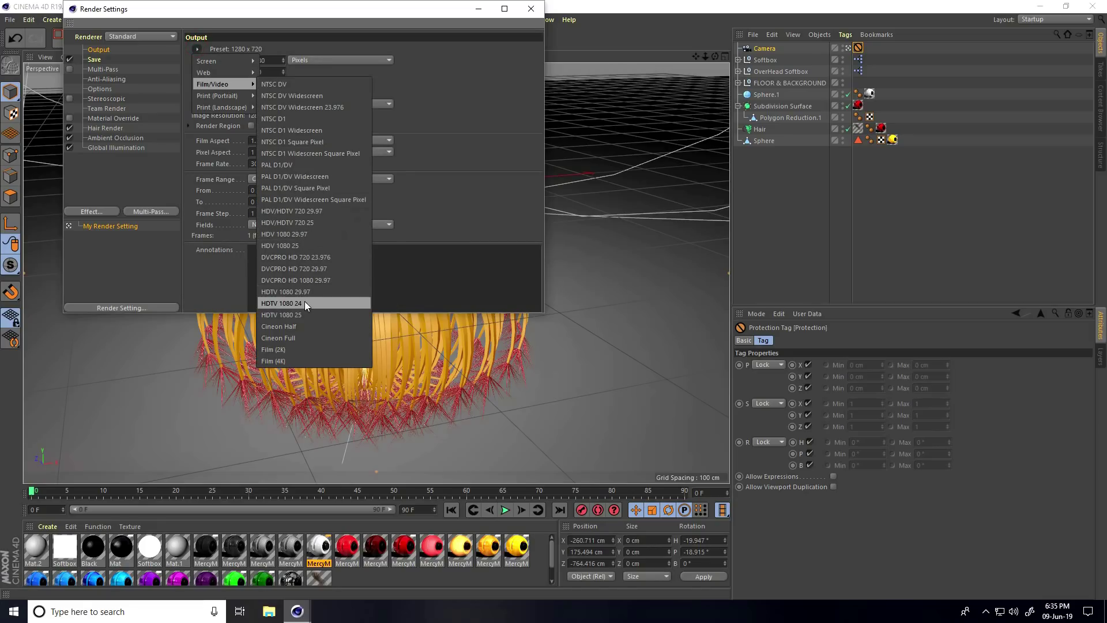
left_click(299, 294)
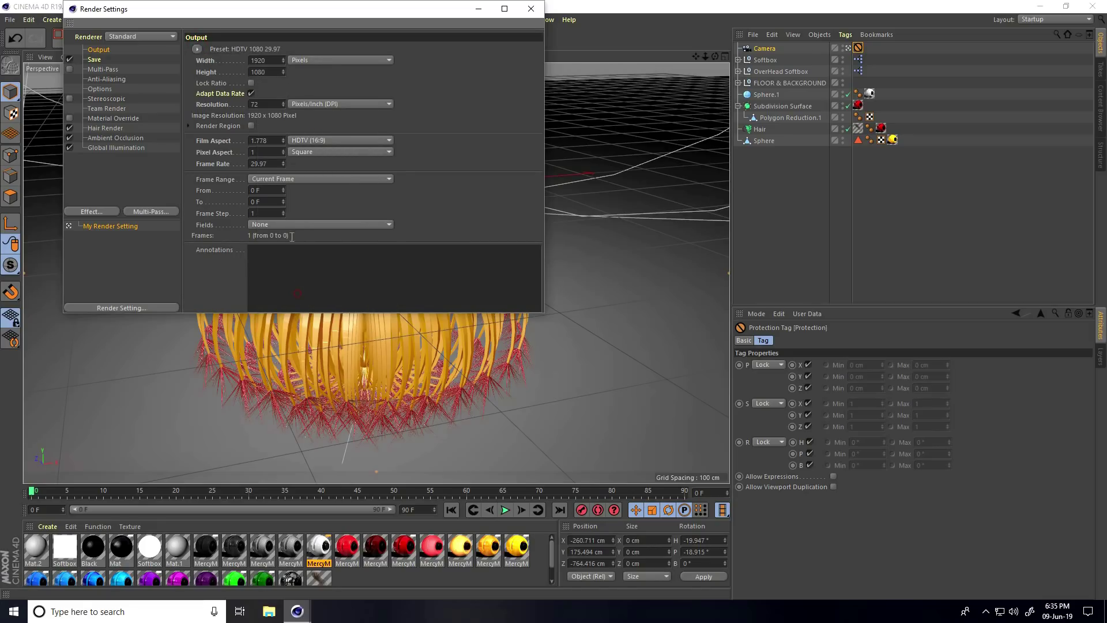
Render the scene to the Picture Viewer and maximize the viewer full-screen
left_click(531, 8)
left_click(279, 42)
left_click(319, 451)
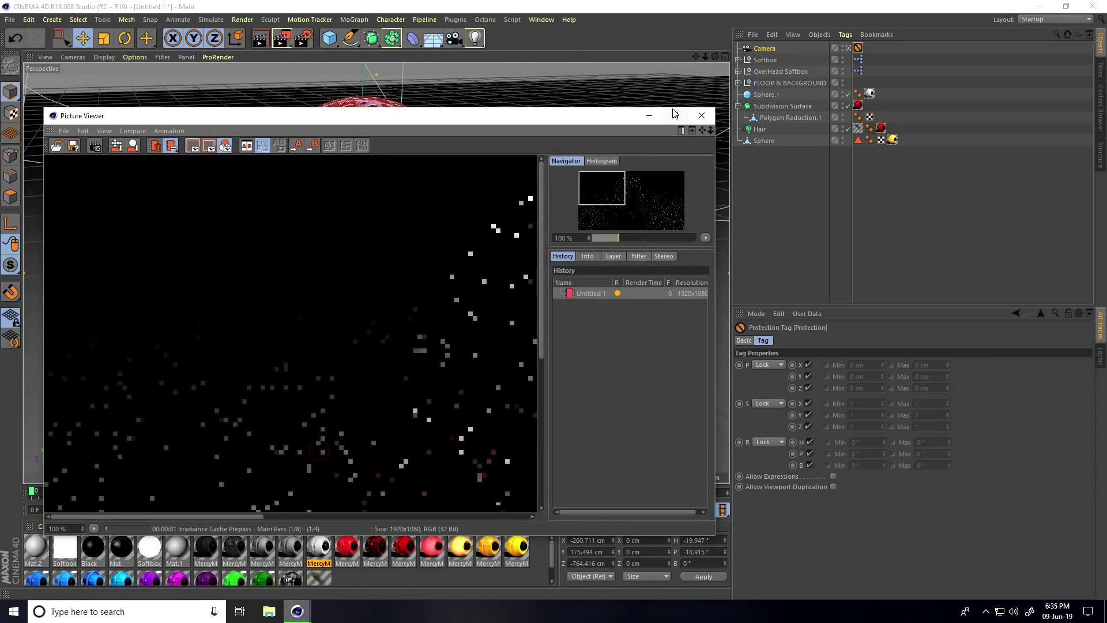
double_click(595, 113)
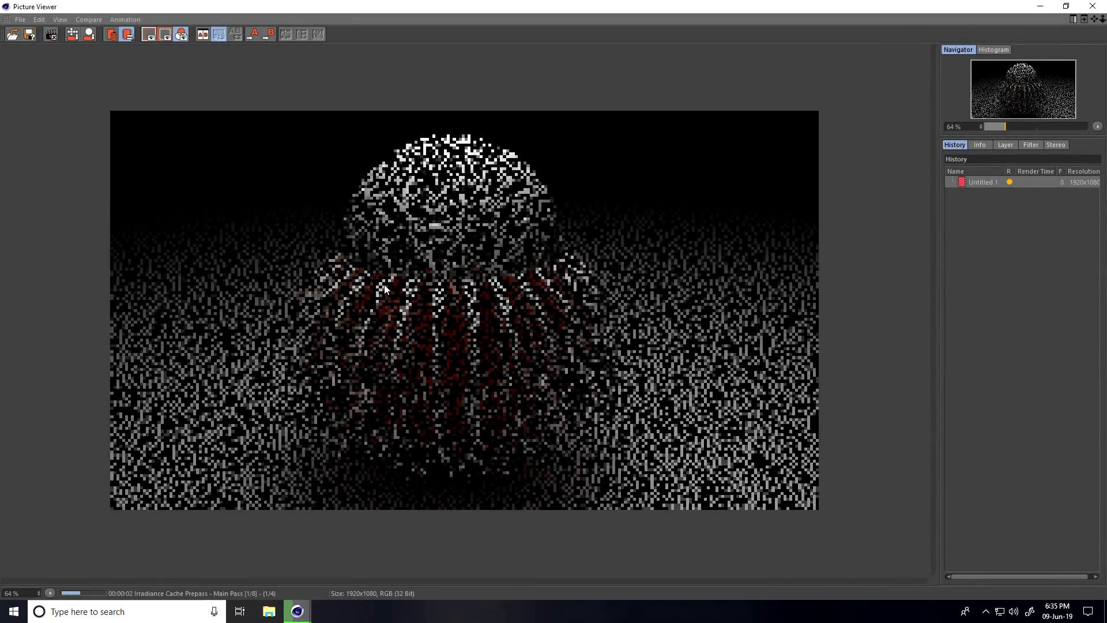